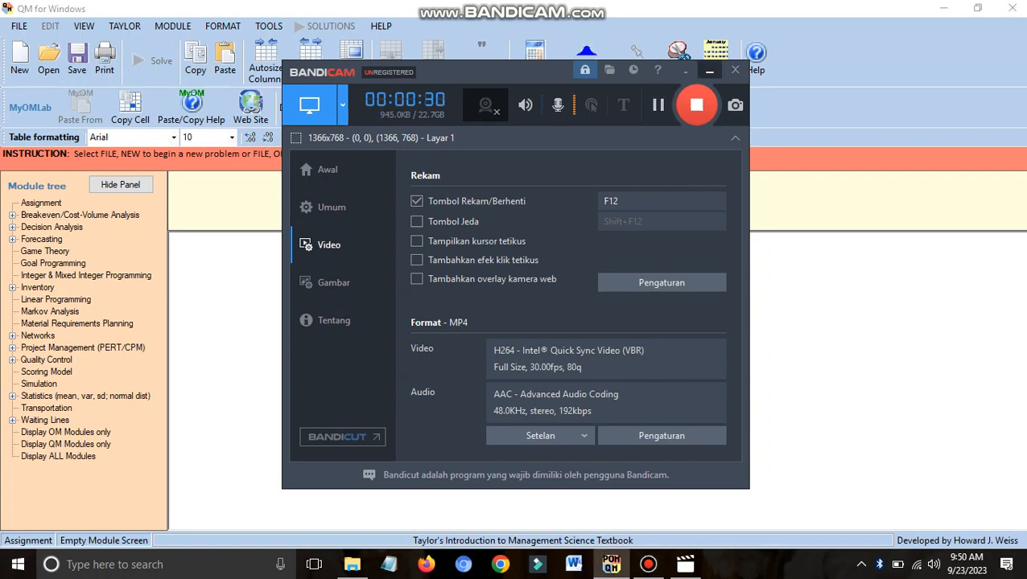
left_click(709, 71)
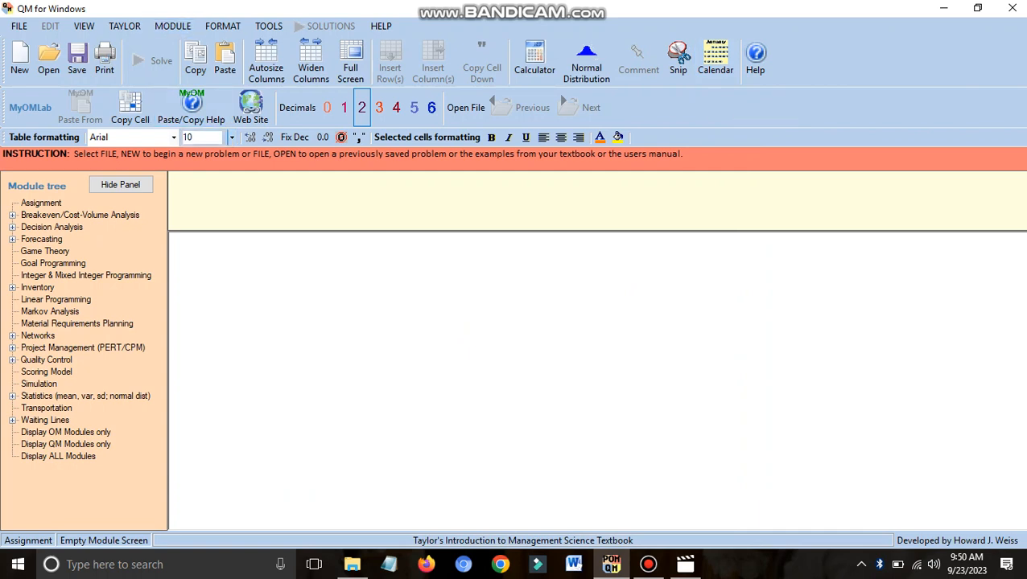
left_click(173, 27)
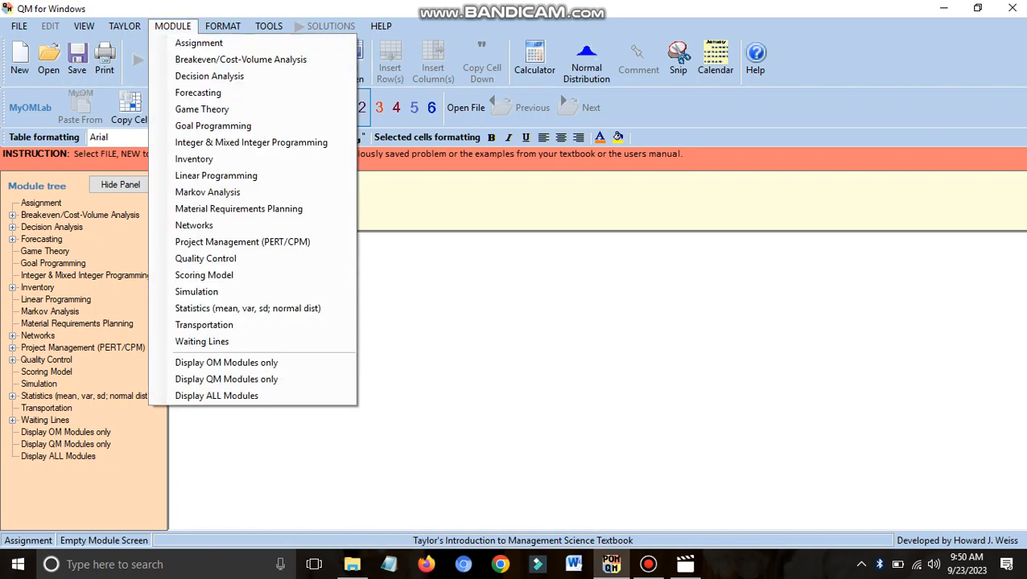
left_click(499, 346)
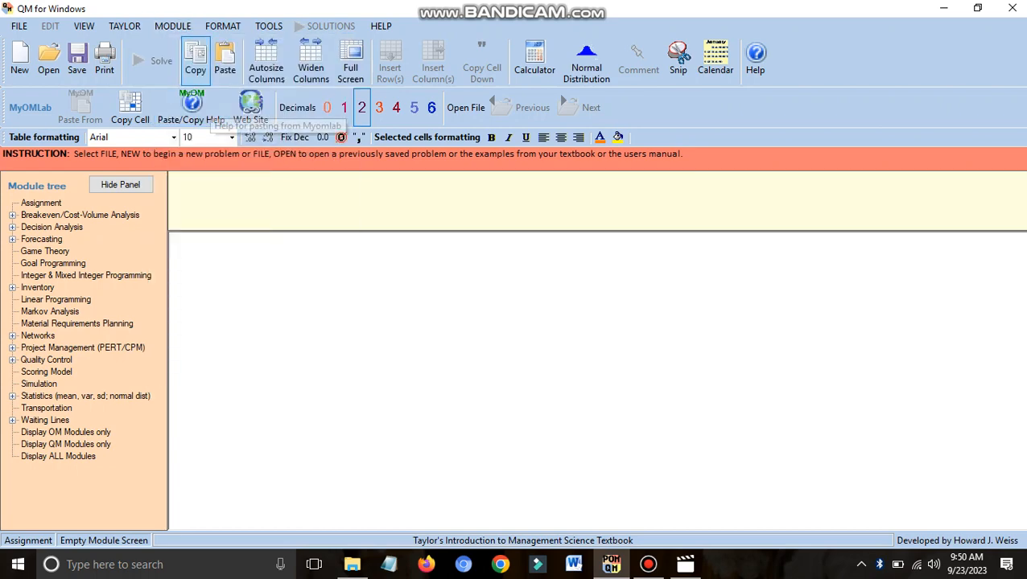
left_click(173, 26)
key("Down")
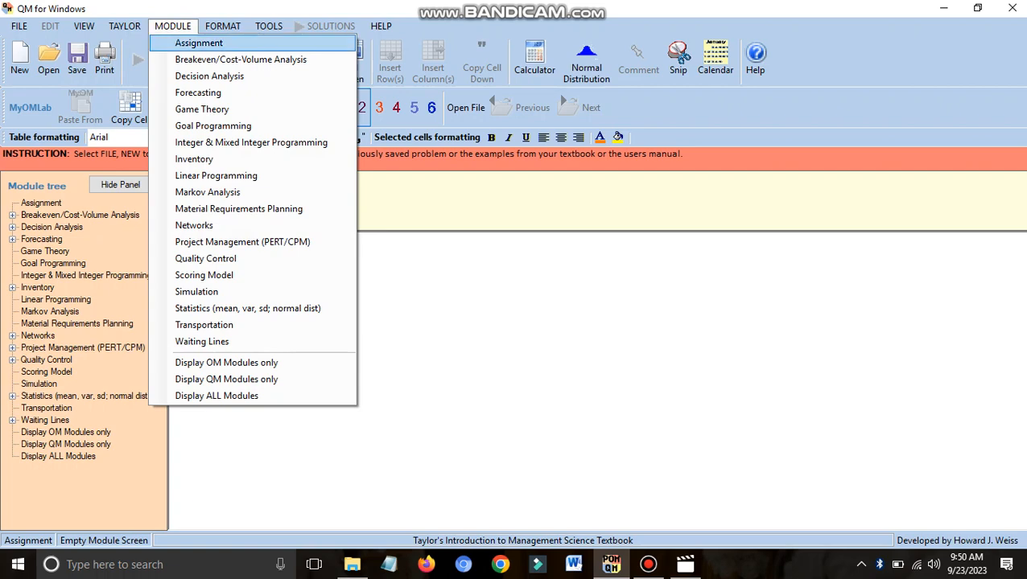
Start a new Assignment data set and title it "Bagian Pemasaran".
key("alt+f")
key("Down")
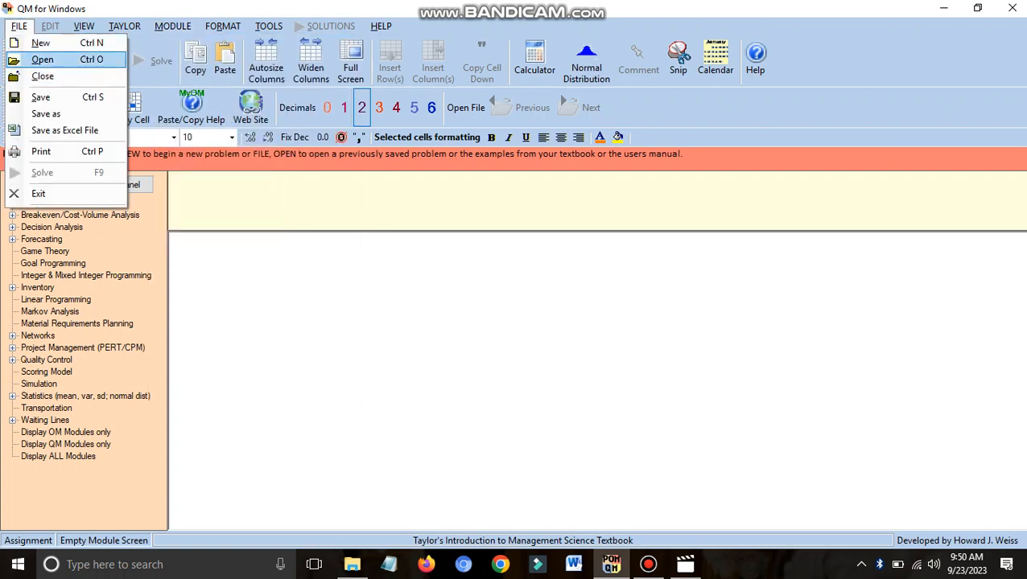
key("Up")
key("Return")
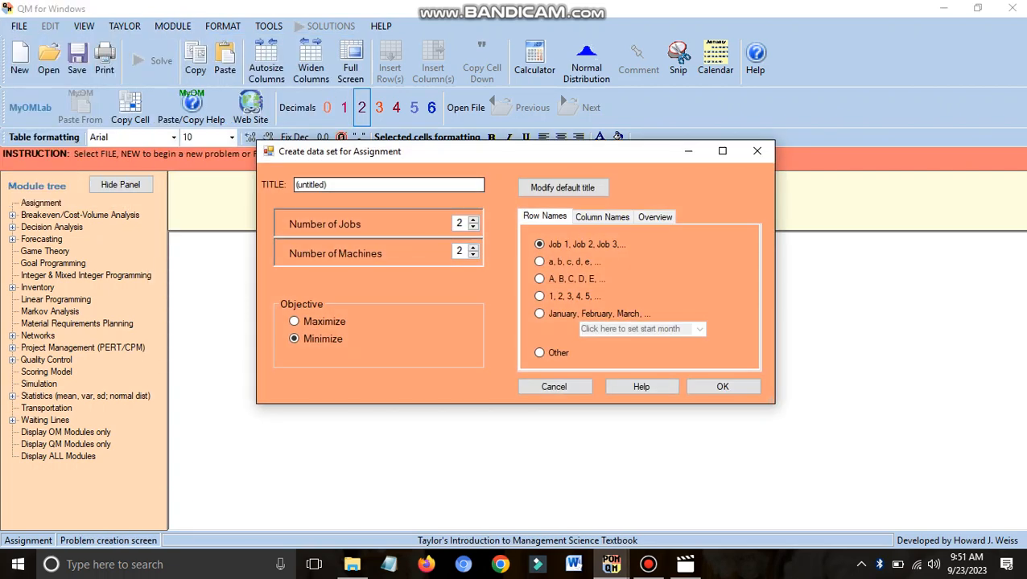
double_click(312, 185)
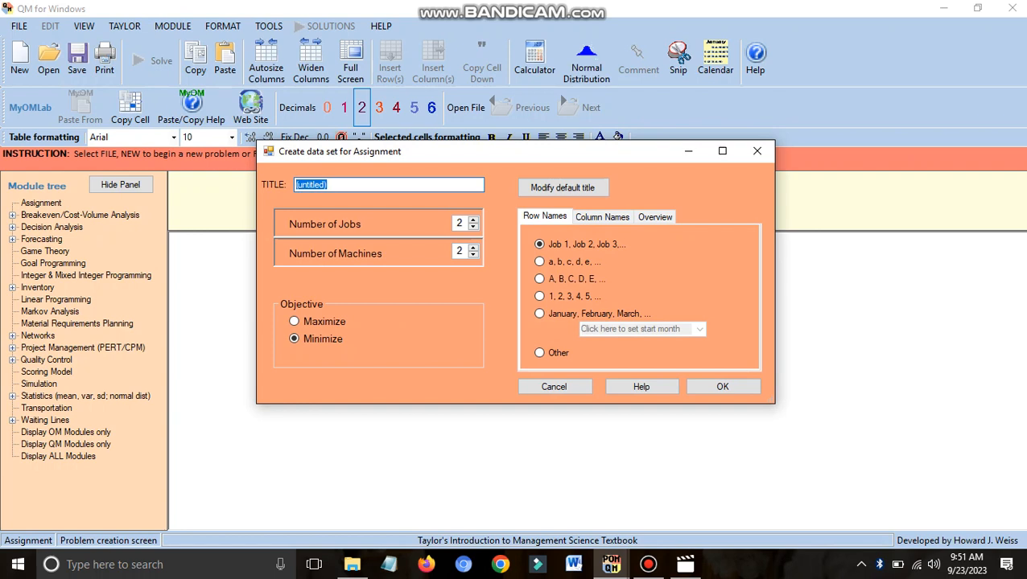
type("Bagai")
key("BackSpace")
key("BackSpace")
type("ian Pemasaran")
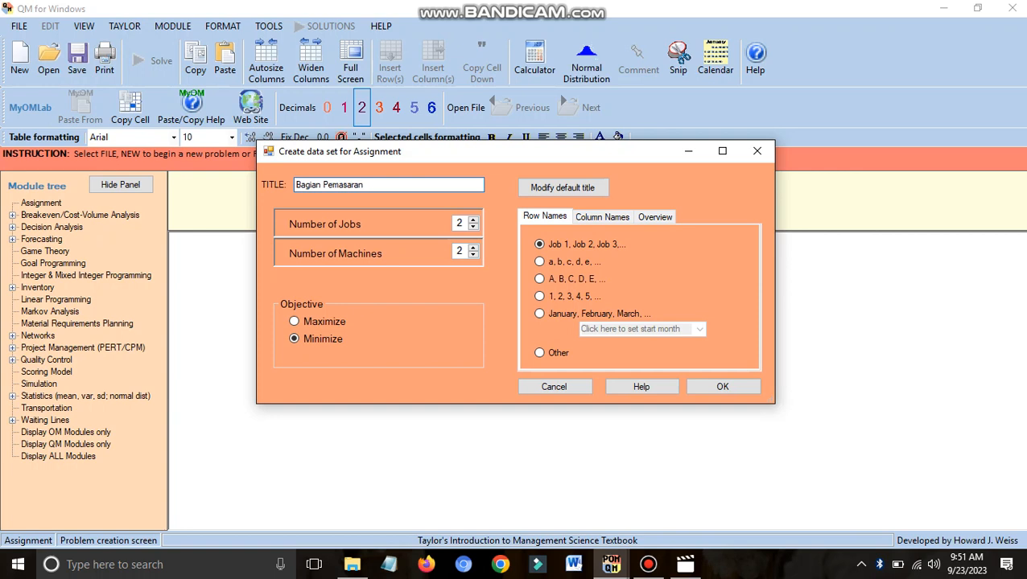
Set both the number of jobs and the number of machines to 4.
left_click(473, 219)
left_click(473, 219)
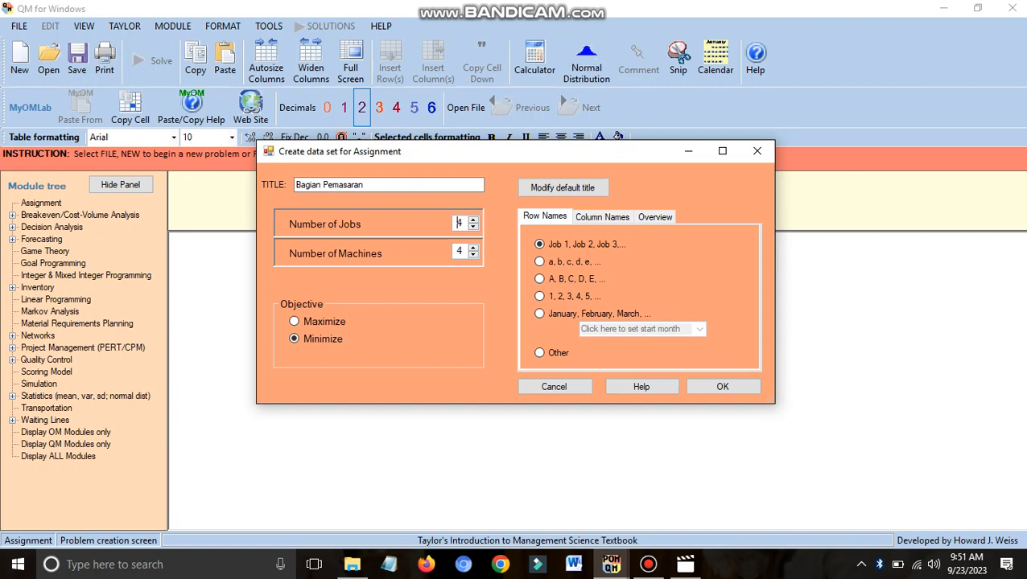
left_click(461, 251)
Use the custom row name "Karyawan" and create the data table with the Minimize objective.
left_click(539, 352)
type("Karyawan")
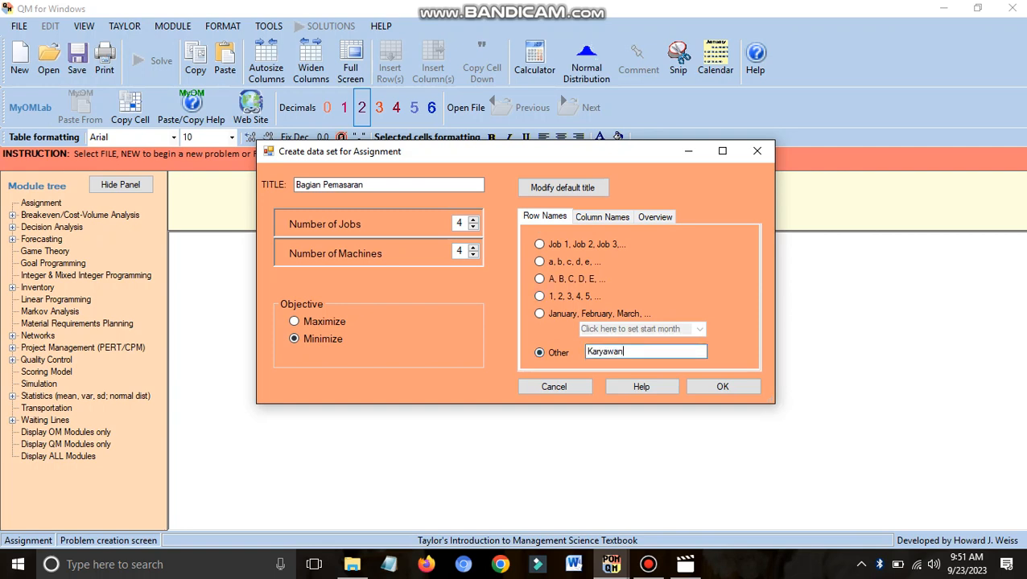
left_click_drag(626, 351, 540, 353)
type("Karyawan")
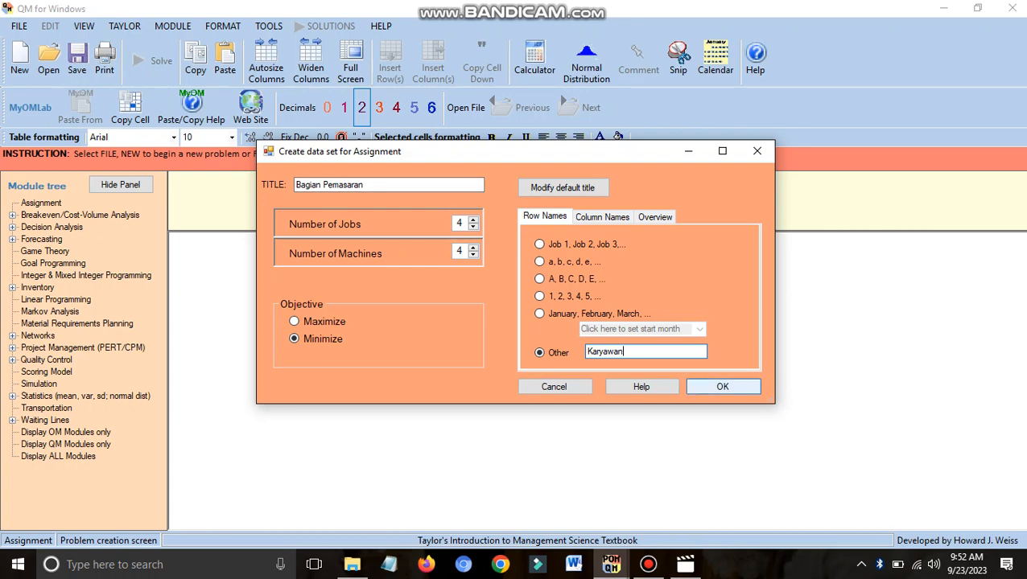
key("Return")
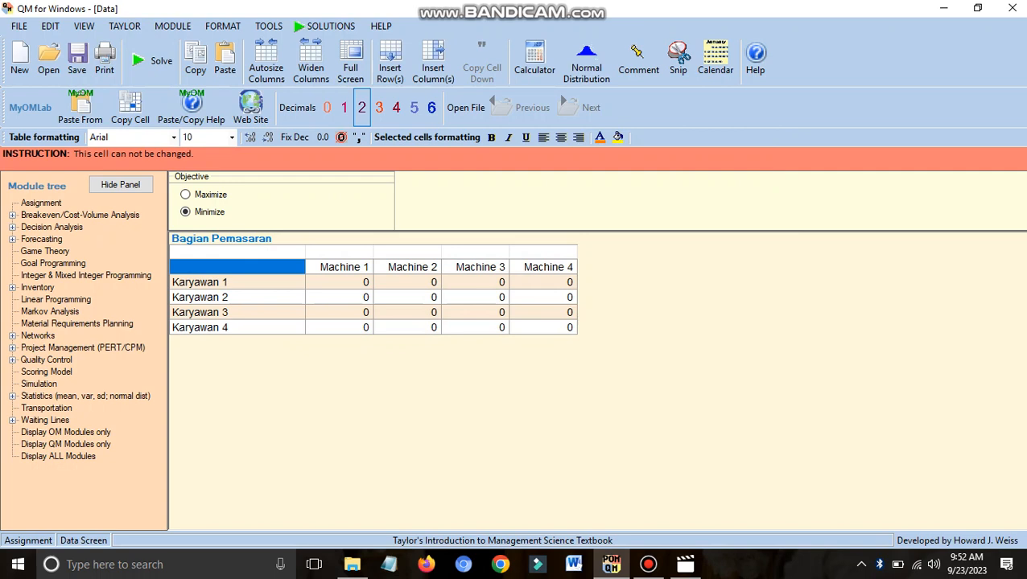
Replace the four Karyawan row labels with the employees' first names.
left_click(339, 267)
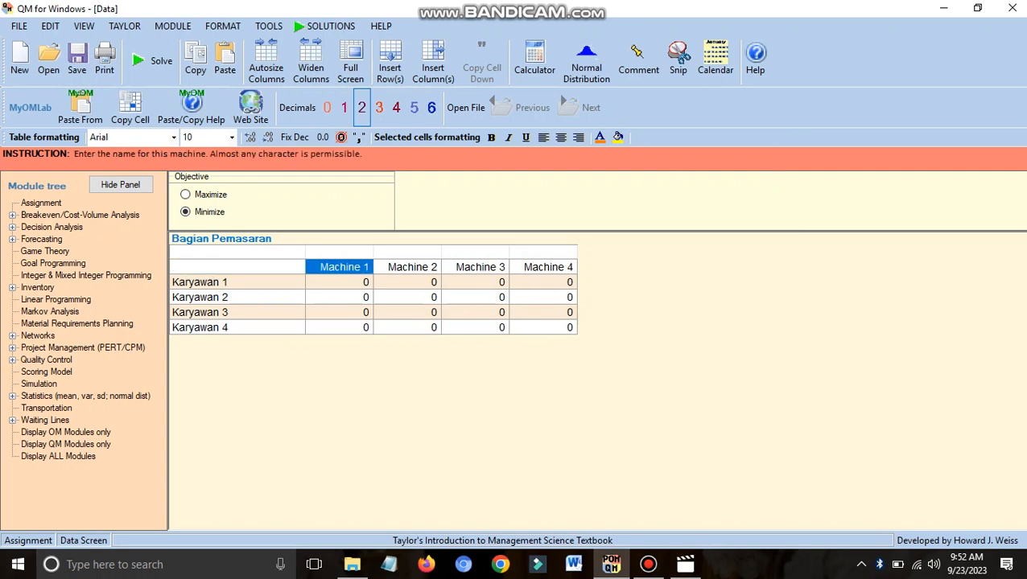
left_click(237, 282)
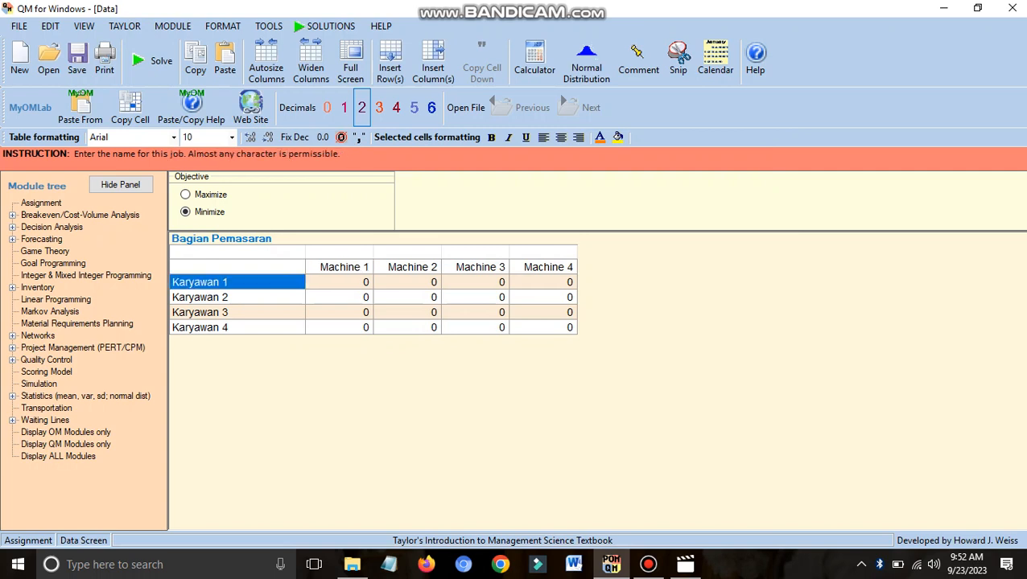
type("Akhmad")
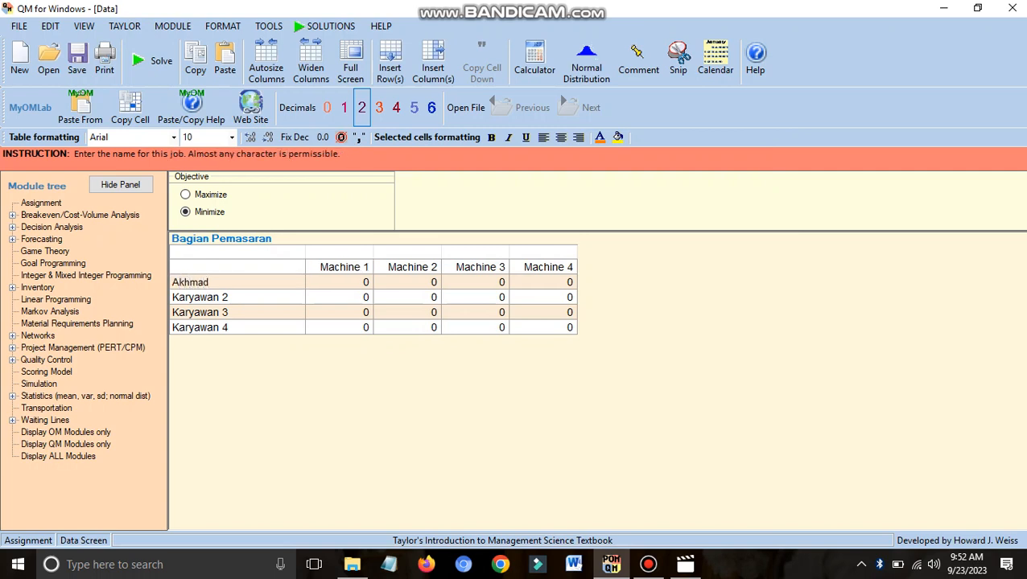
key("Return")
type("Andi")
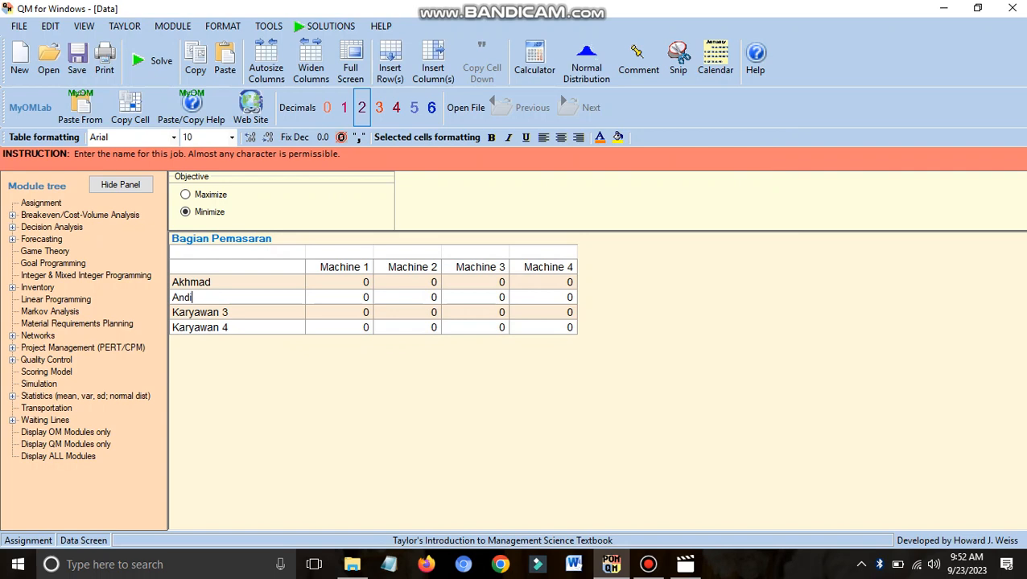
key("Return")
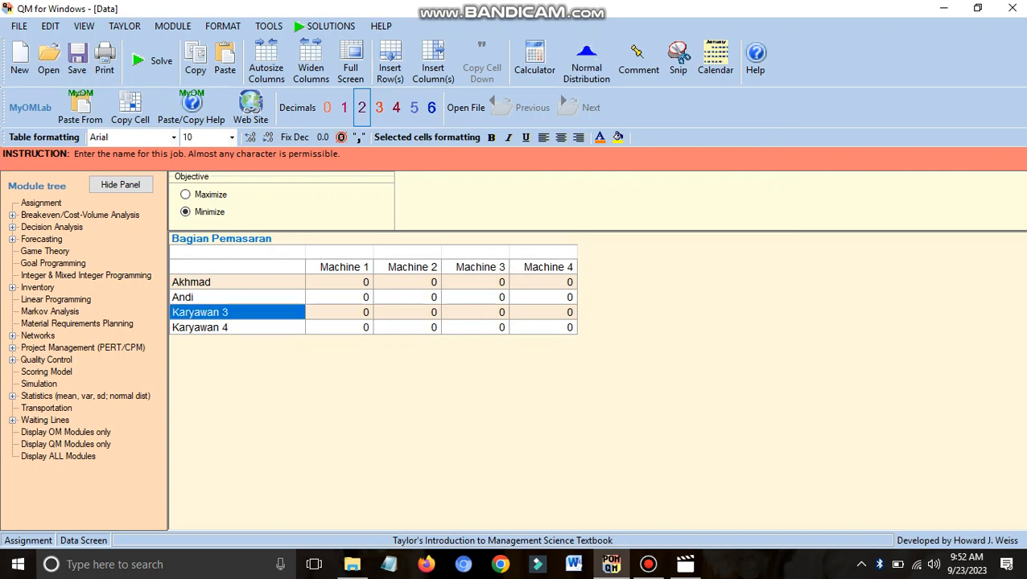
type("Bagus")
key("Return")
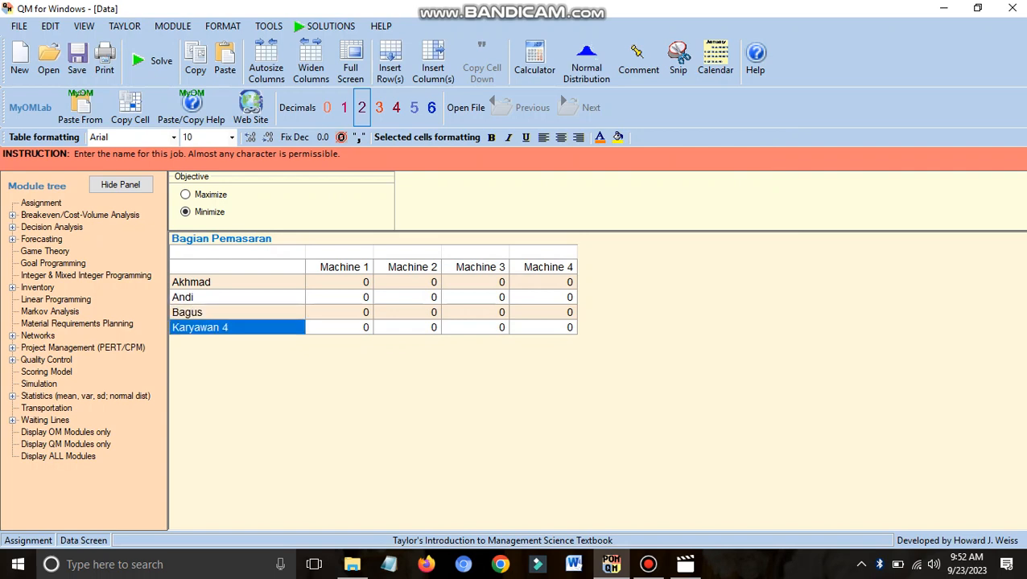
type("Ida")
key("Return")
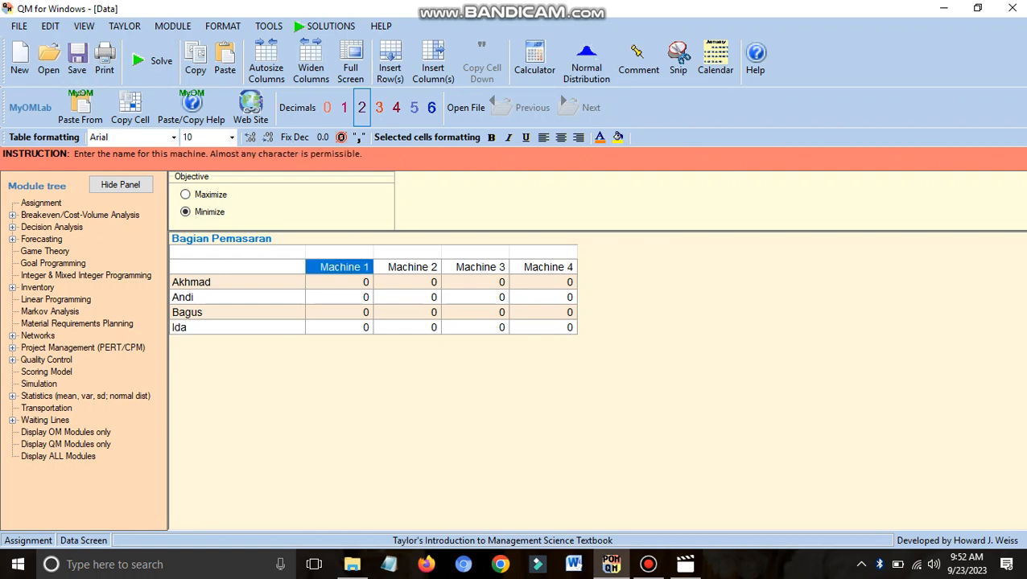
Rename the four machine columns to Kota A, Kota B, Kota C and Kota D.
type("Kota A")
key("Return")
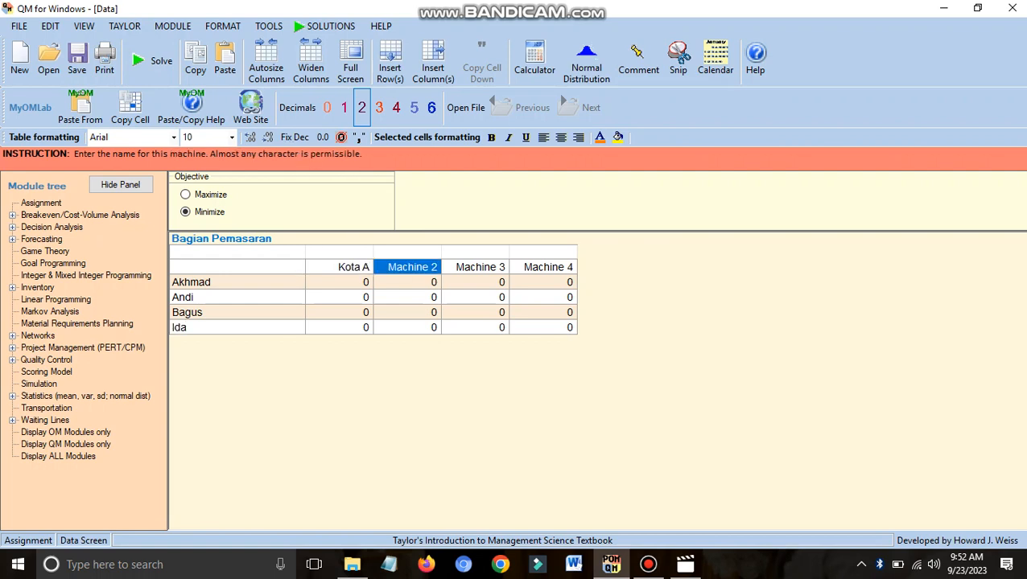
type("Kota B")
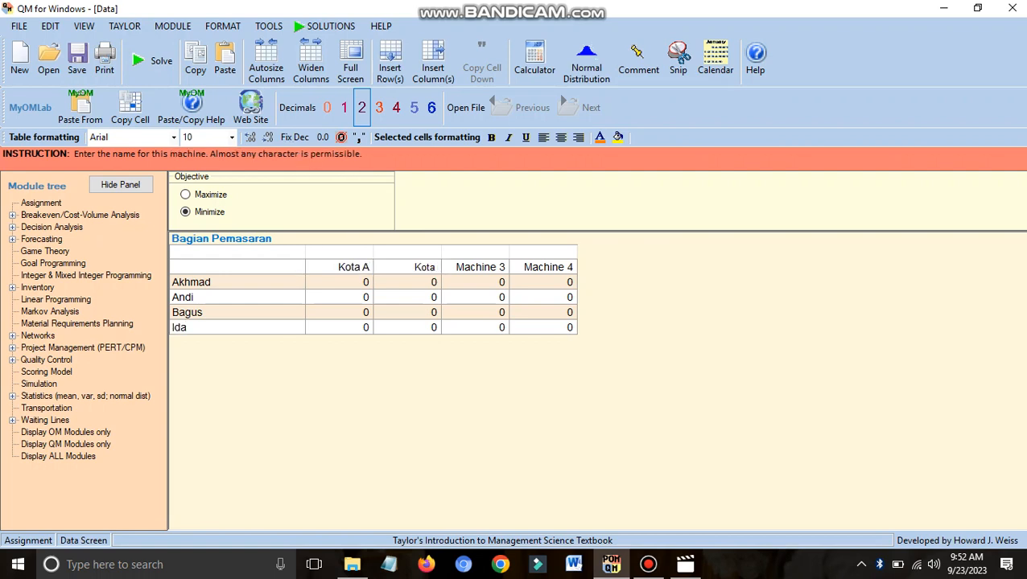
key("Return")
type("Kota C")
key("Return")
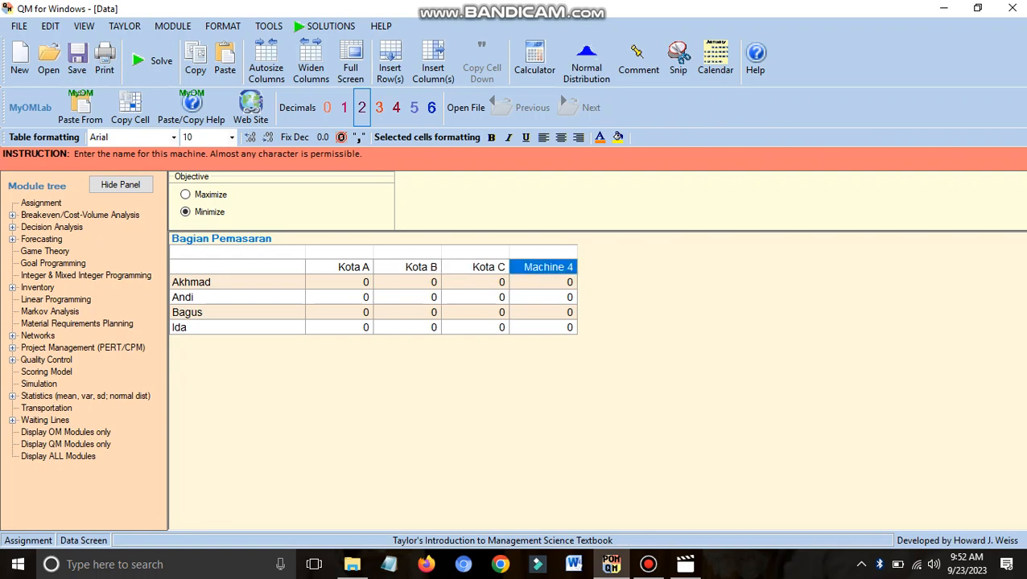
type("Kota D")
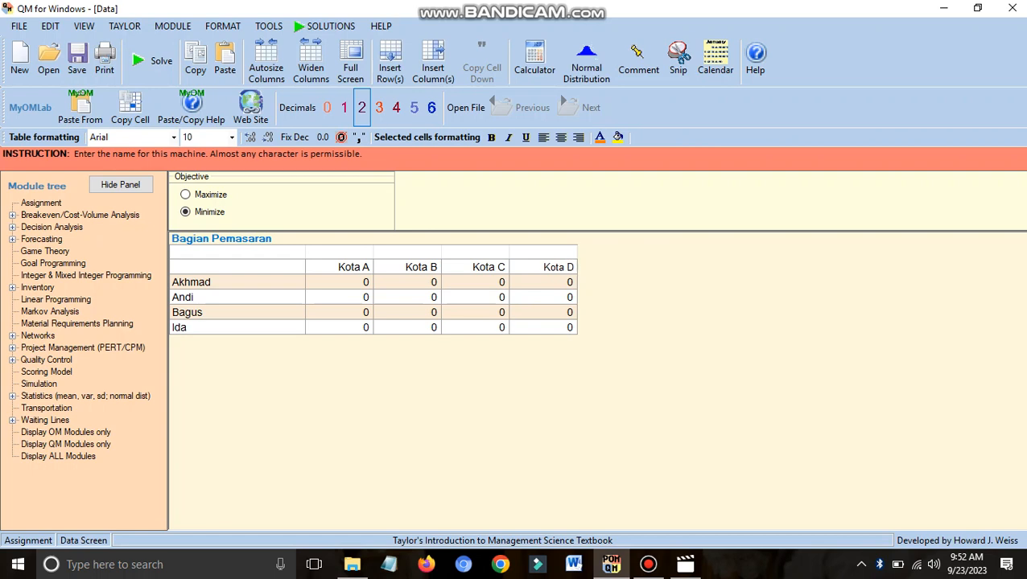
key("Return")
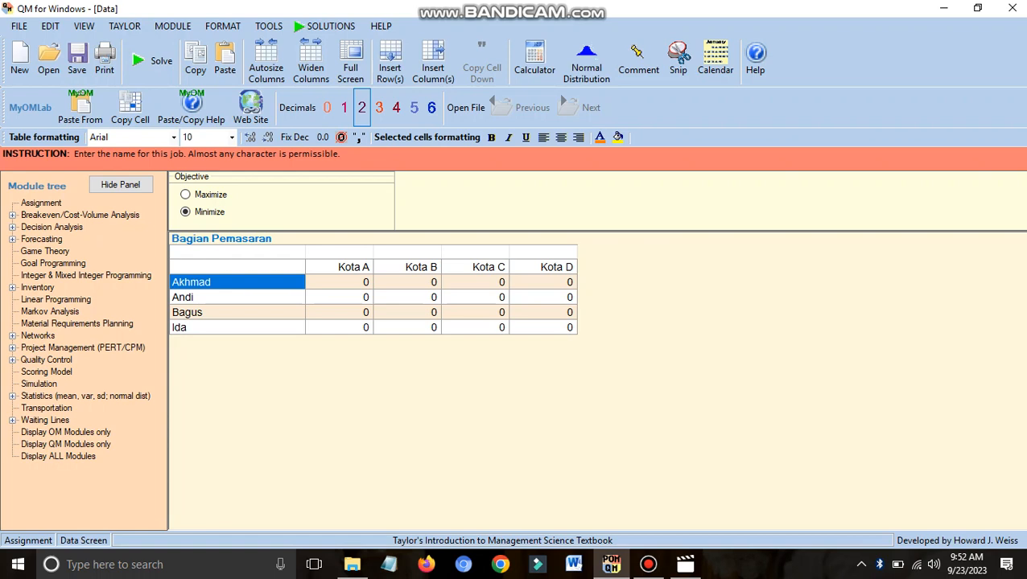
left_click(543, 283)
left_click(476, 282)
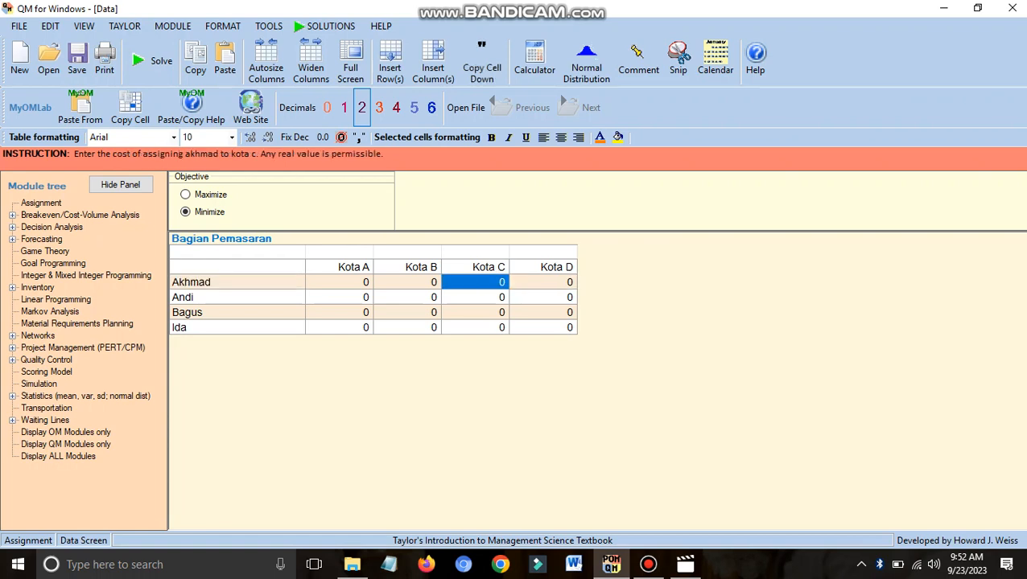
left_click(408, 267)
left_click(340, 282)
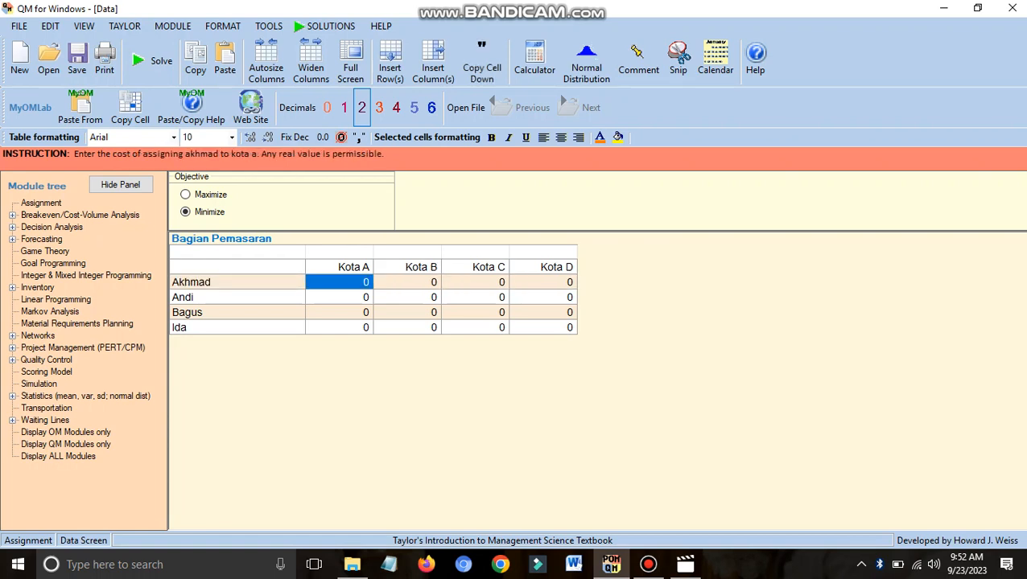
left_click(340, 298)
Enter the first employee's assignment costs for Kota A to Kota D as 120, 230, 110 and 220.
left_click(340, 282)
type("120")
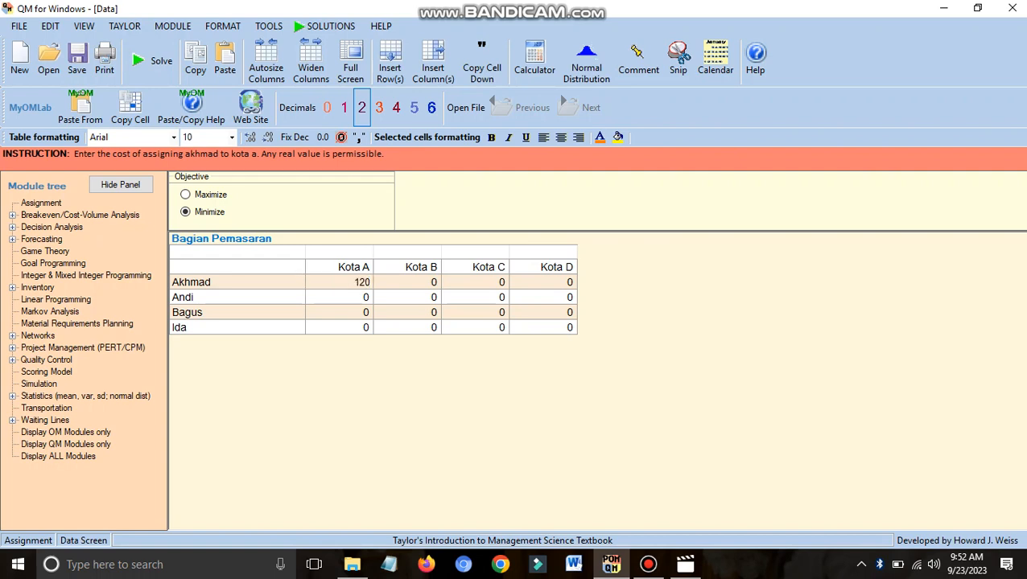
key("Return")
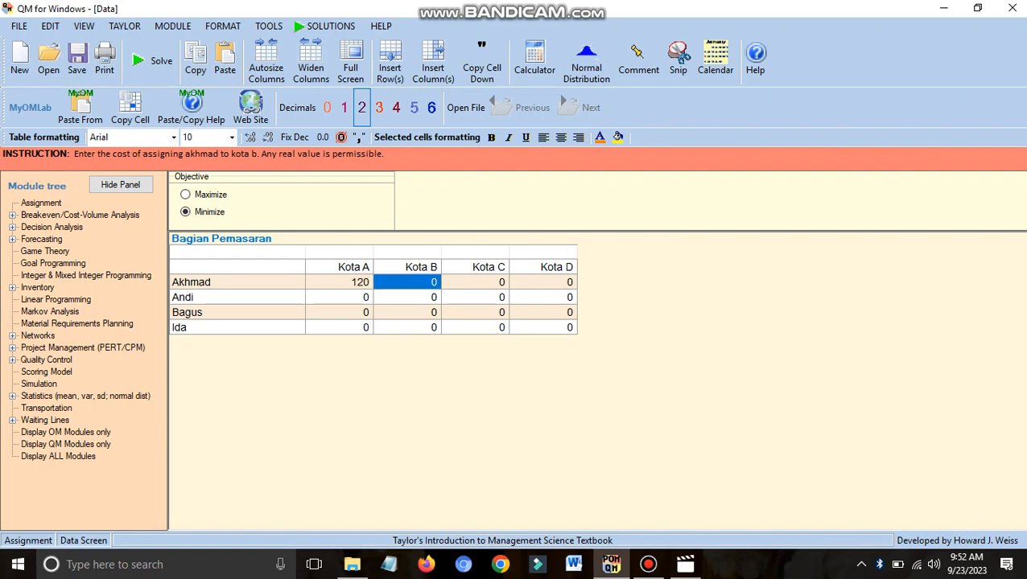
type("230")
key("Return")
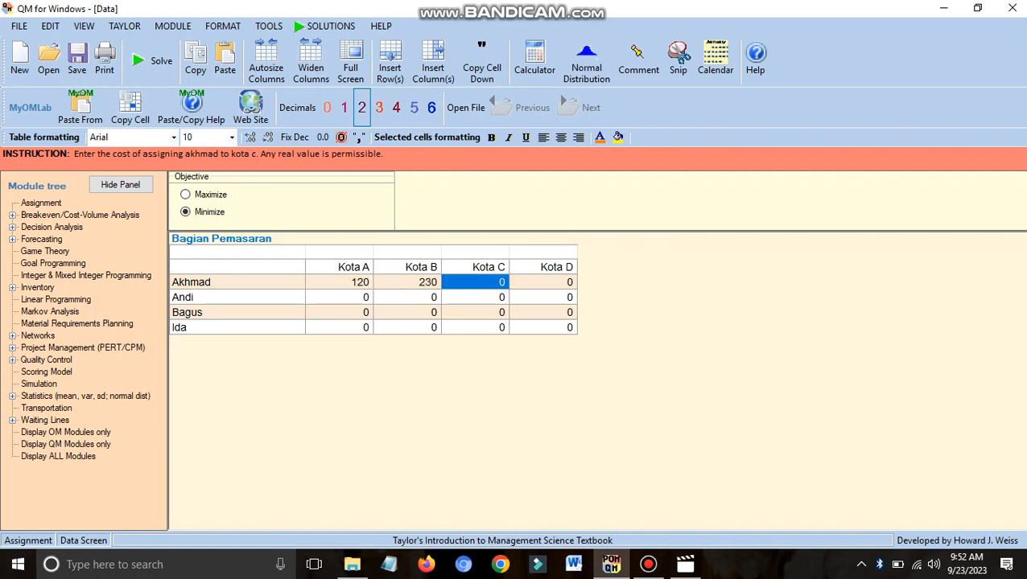
type("110")
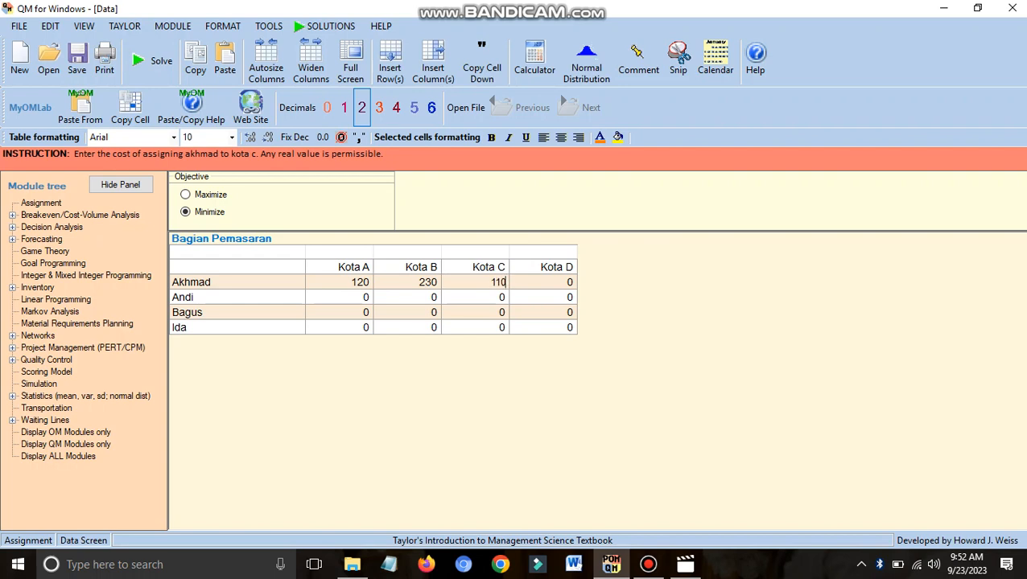
key("Return")
type("220")
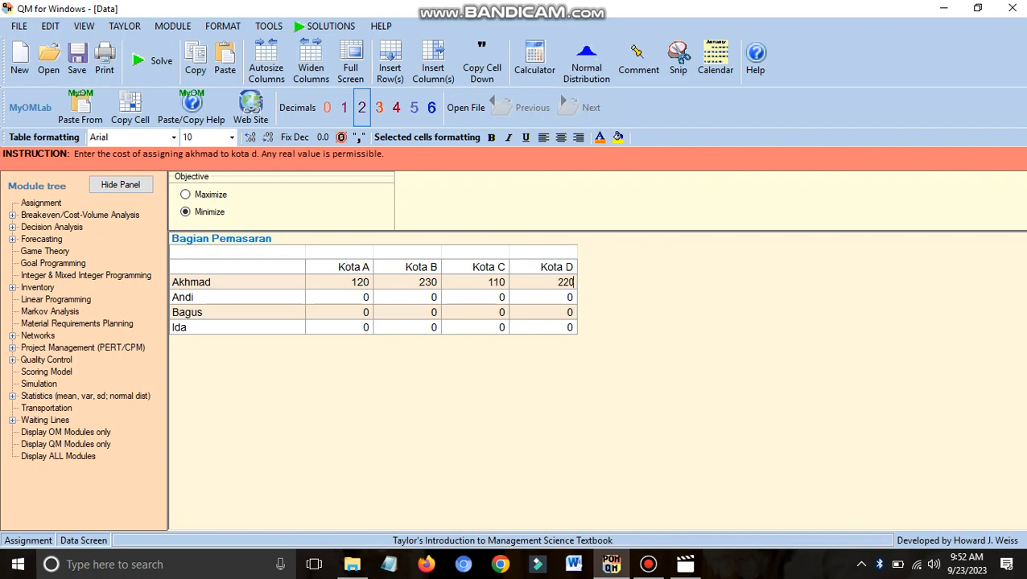
key("Left")
key("Right")
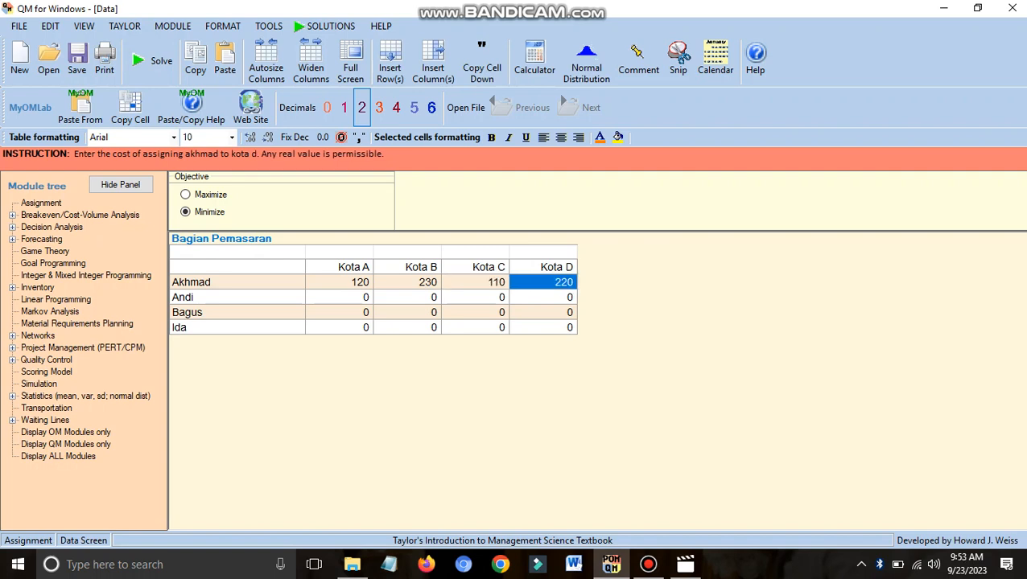
Enter the second employee's assignment costs for Kota A to Kota D as 90, 105, 120 and 140.
key("Left")
key("Left")
key("Left")
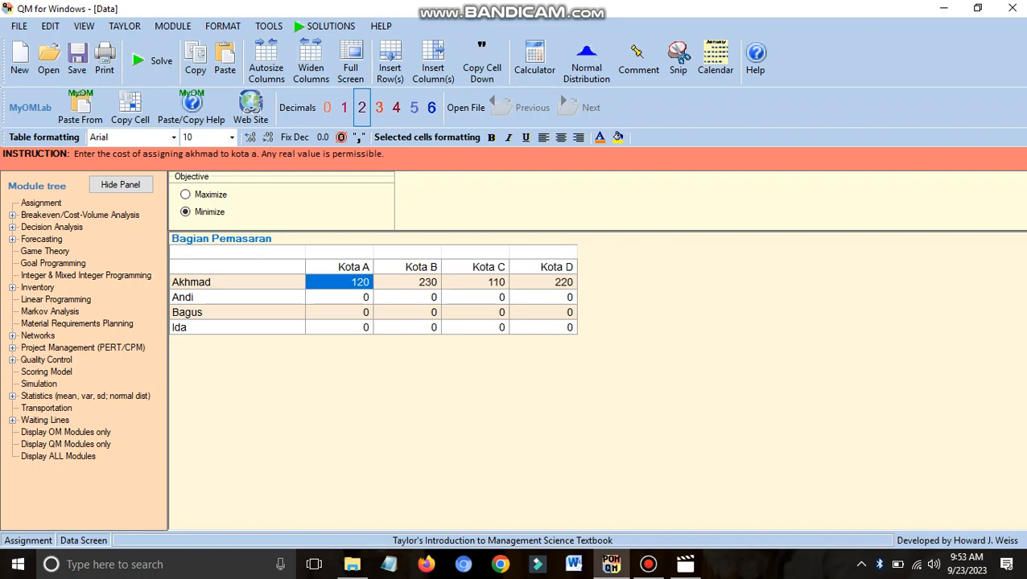
key("Down")
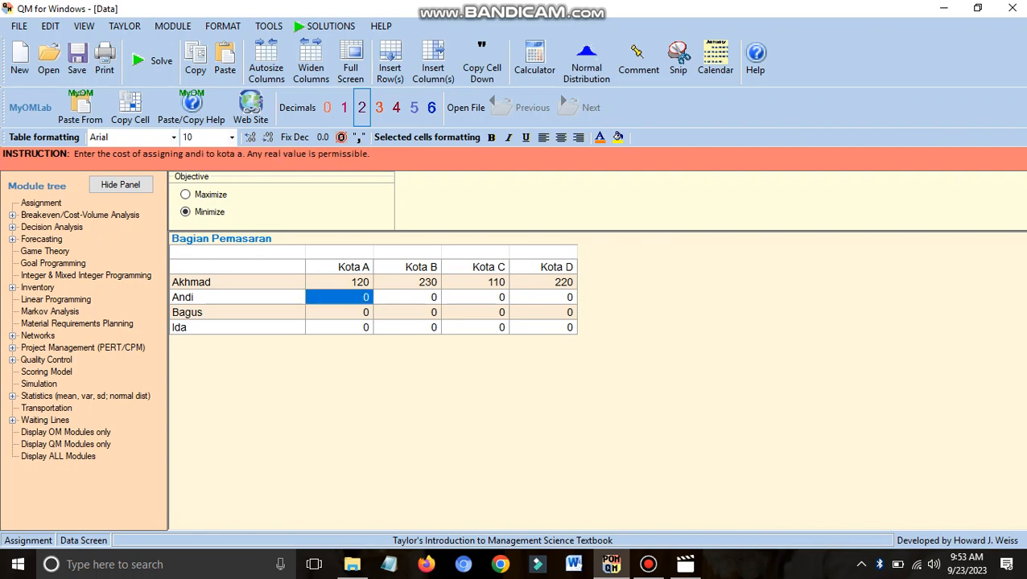
key("Right")
key("Left")
type("90")
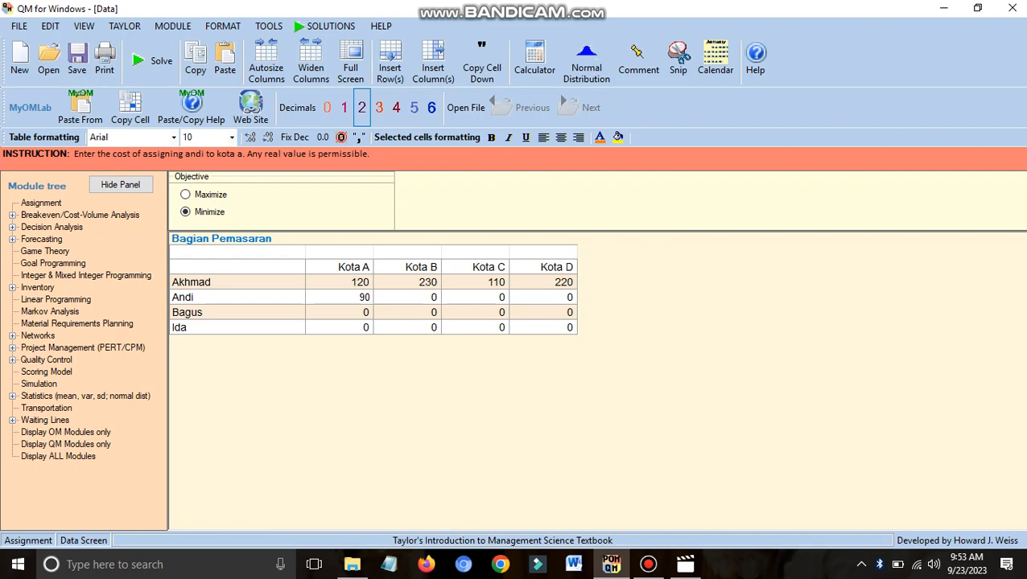
key("Return")
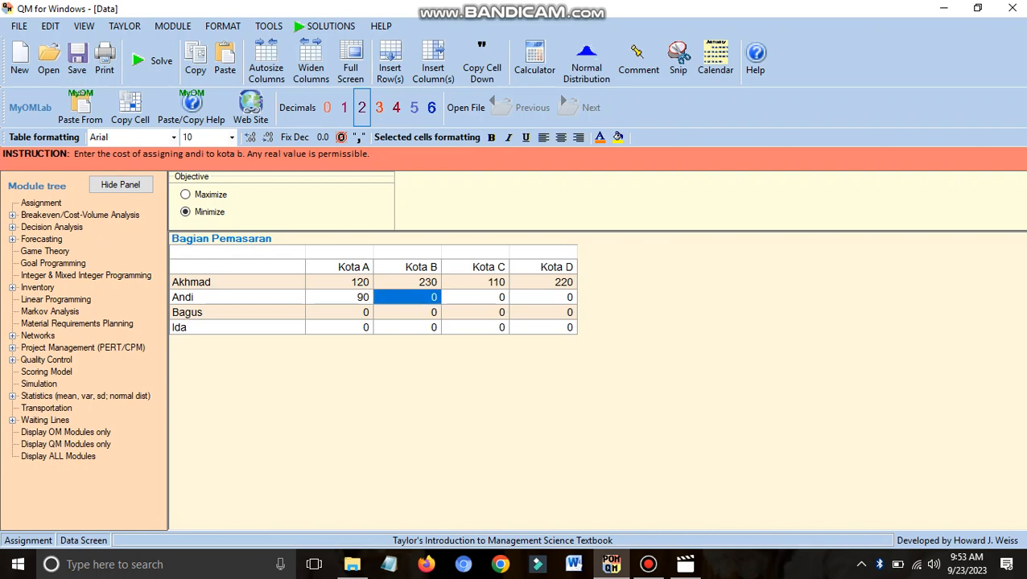
type("105")
key("Return")
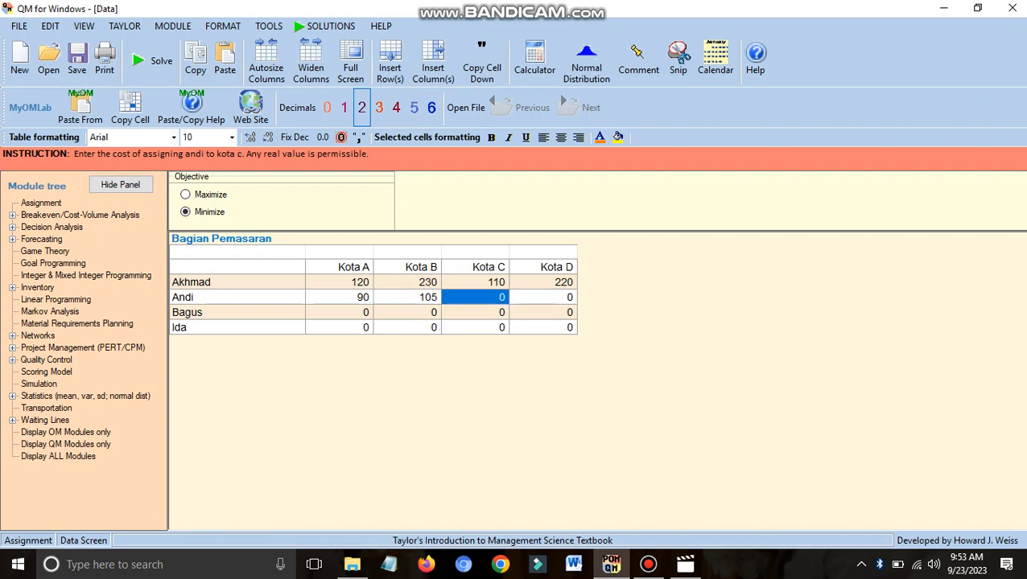
type("120")
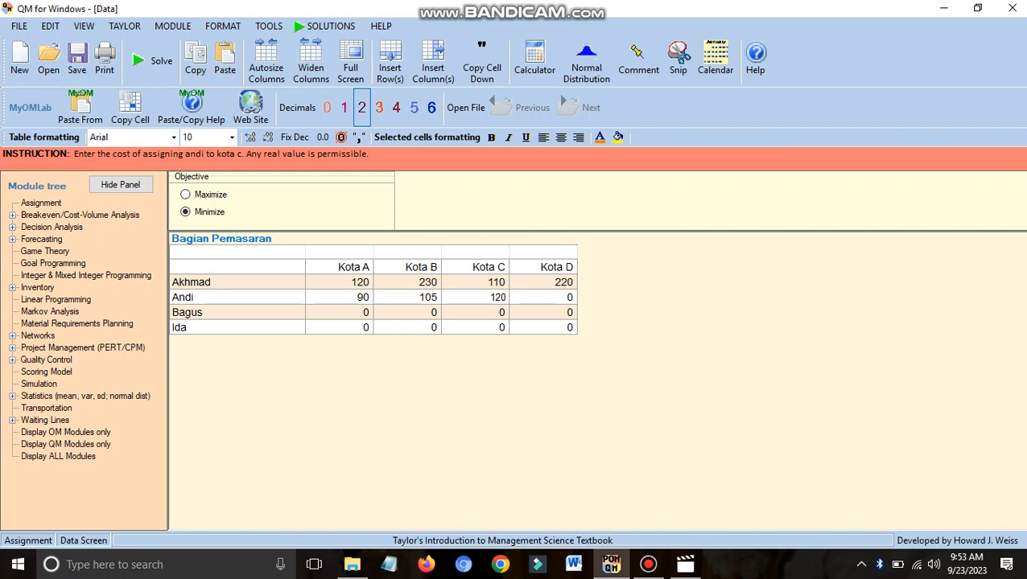
key("Return")
type("140")
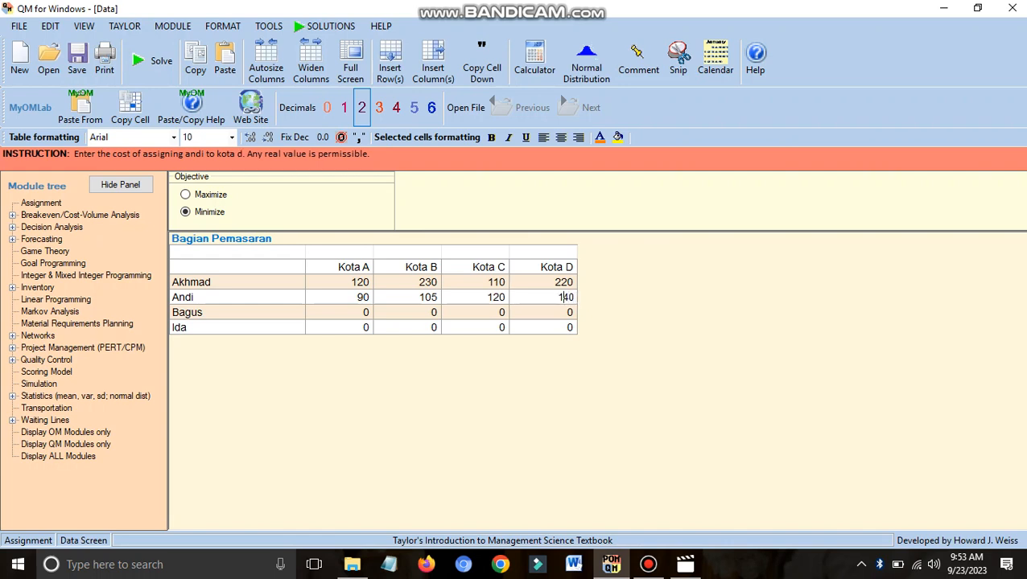
key("Return")
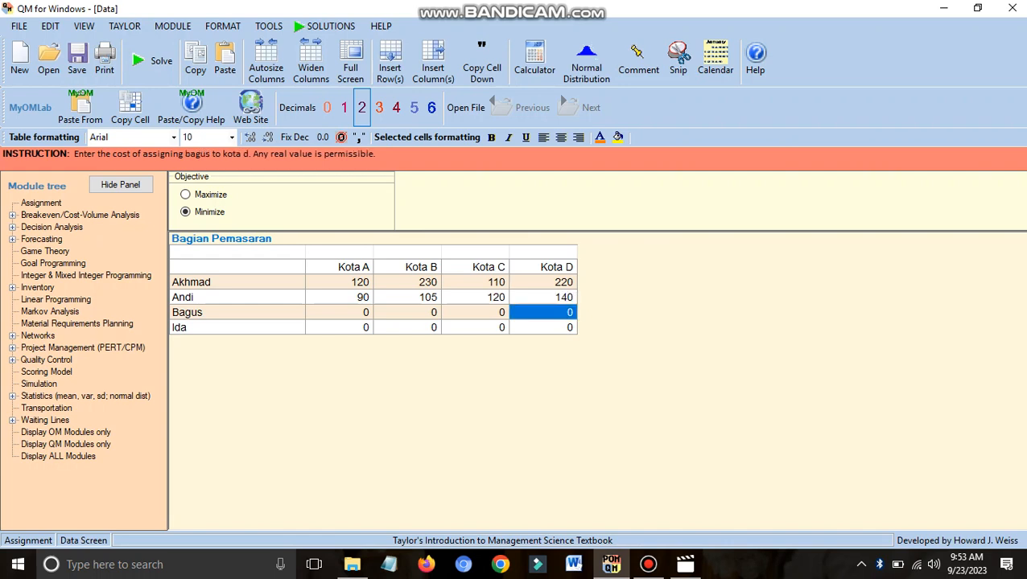
Enter the third employee's assignment costs for Kota A to Kota D as 170, 140, 105 and 180.
key("Left")
key("Left")
key("Left")
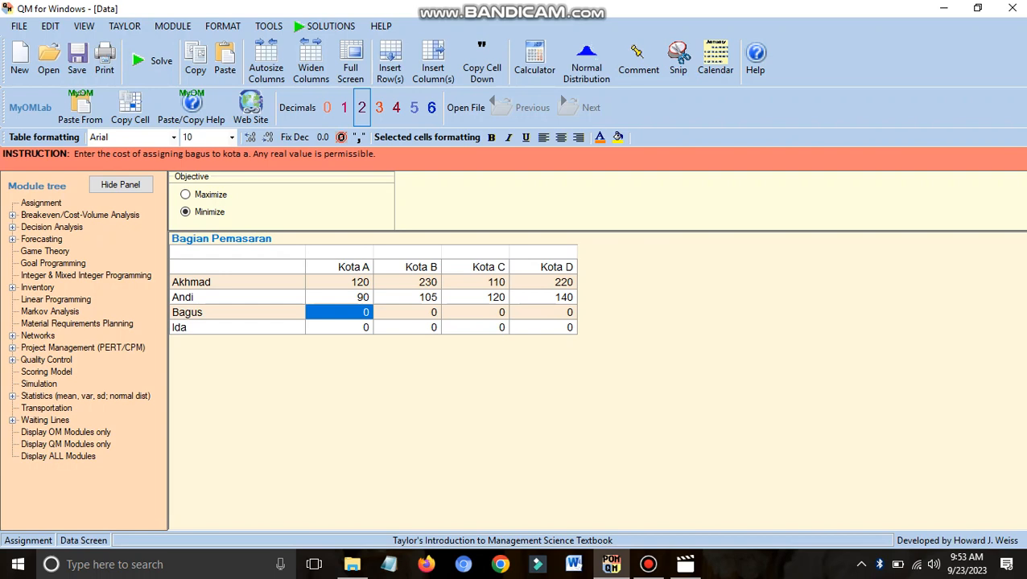
type("170")
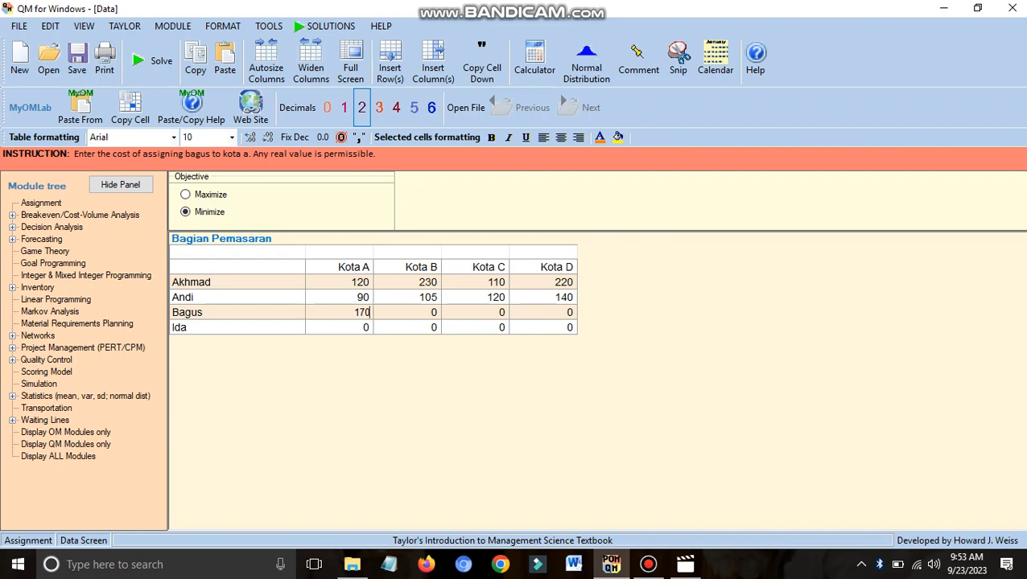
key("Return")
type("140")
key("Return")
type("105")
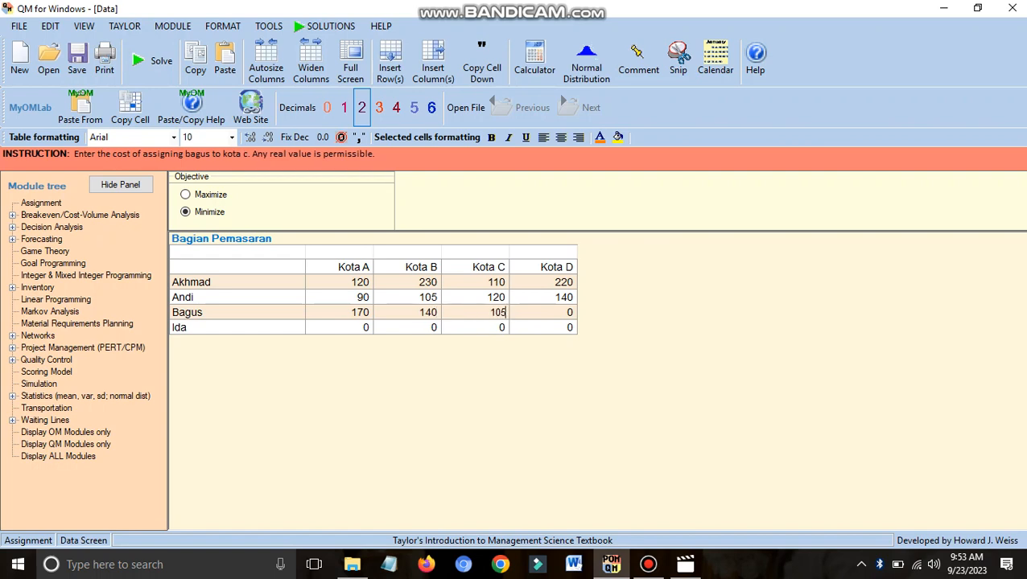
key("Return")
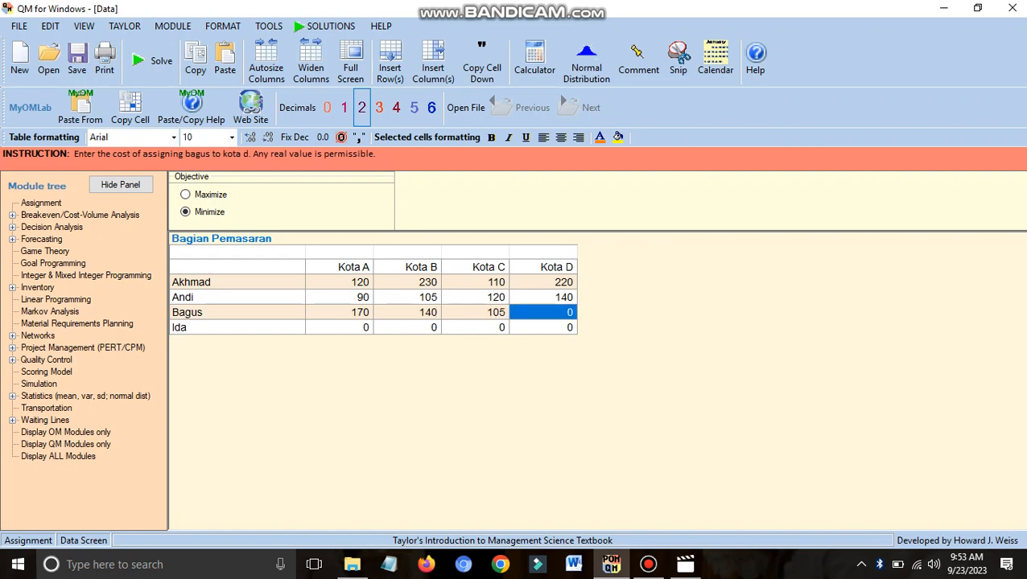
type("180")
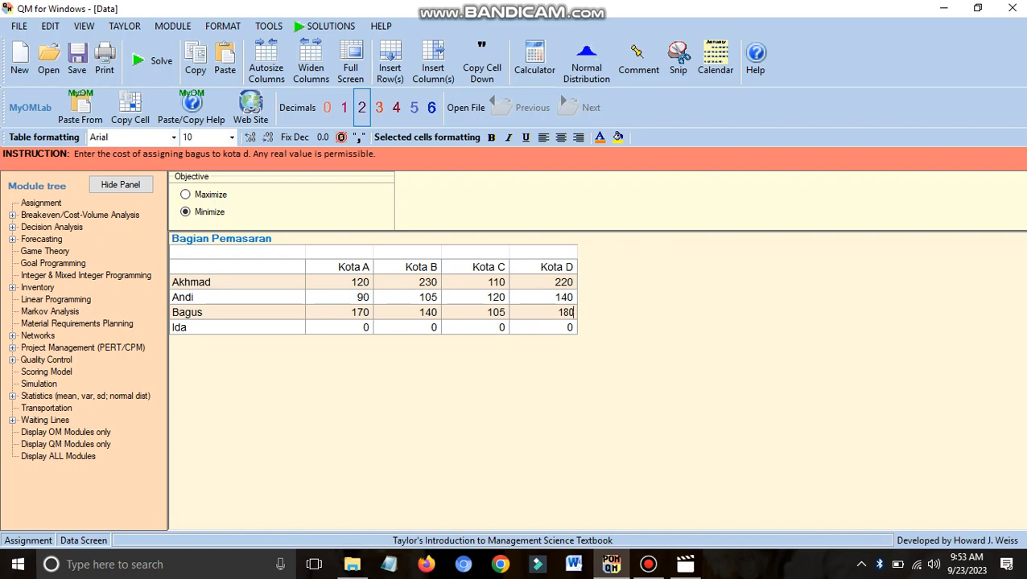
key("Return")
Enter the fourth employee's assignment costs for Kota A to Kota D as 190, 200, 195 and 210.
key("Left")
key("Left")
key("Left")
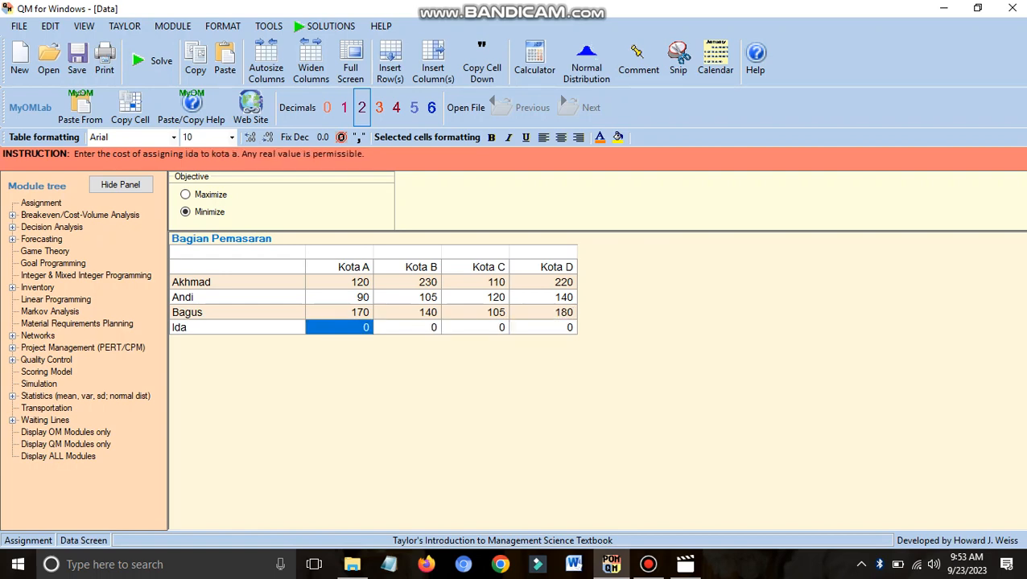
type("190")
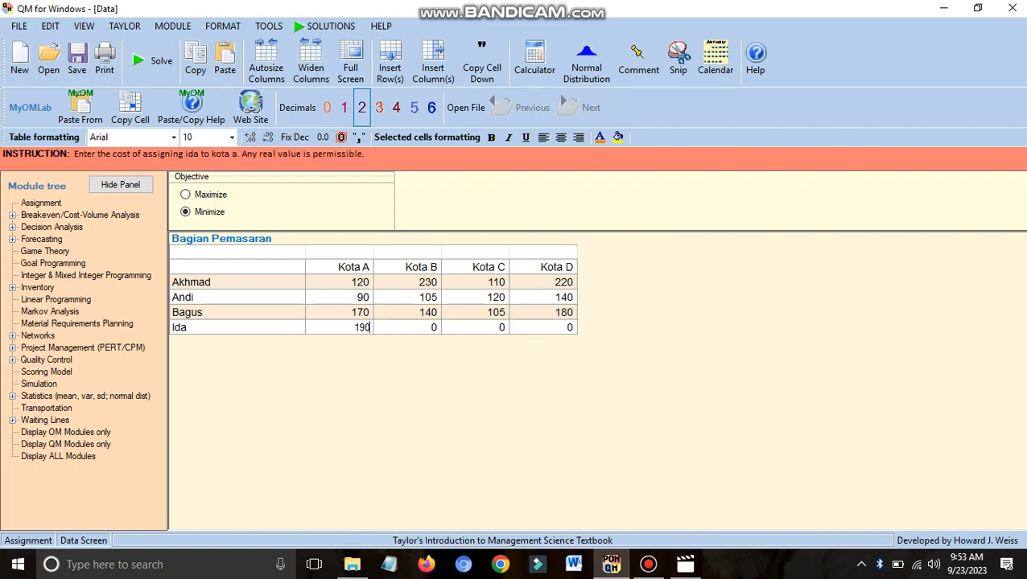
key("Tab")
type("200")
key("Tab")
type("5")
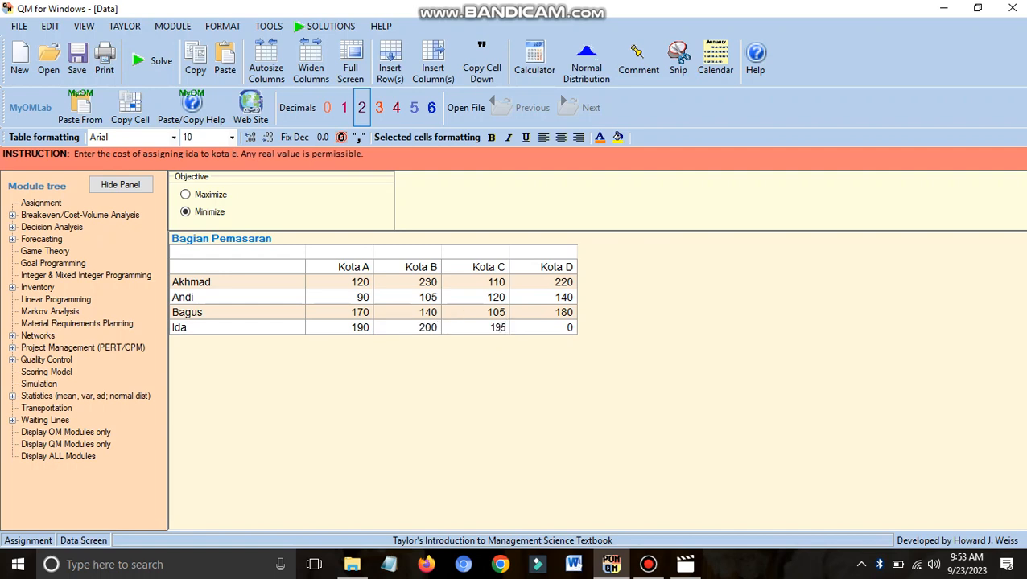
key("Return")
type("210")
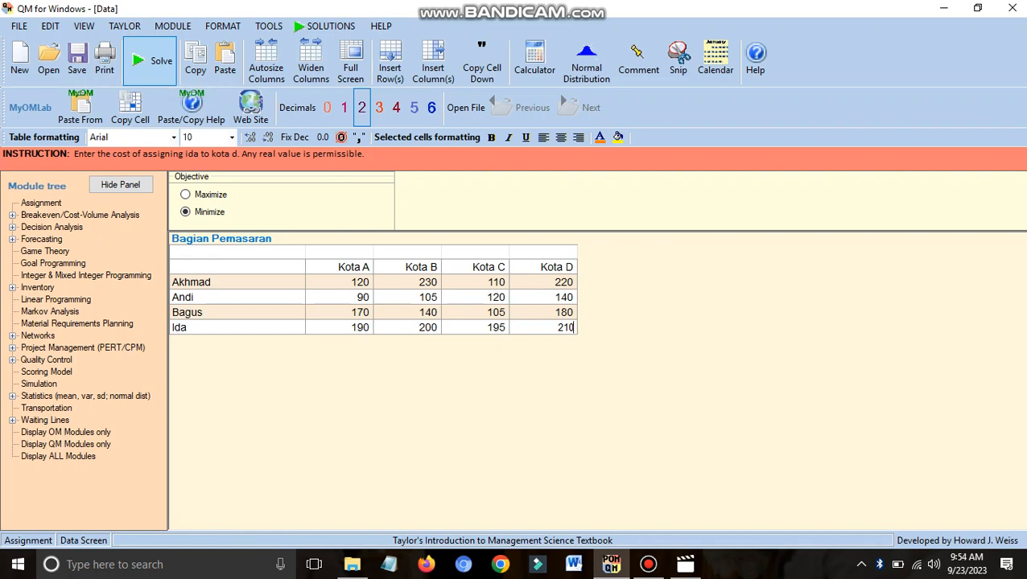
Solve the assignment problem and keep the Assignment Results table in view.
left_click(148, 60)
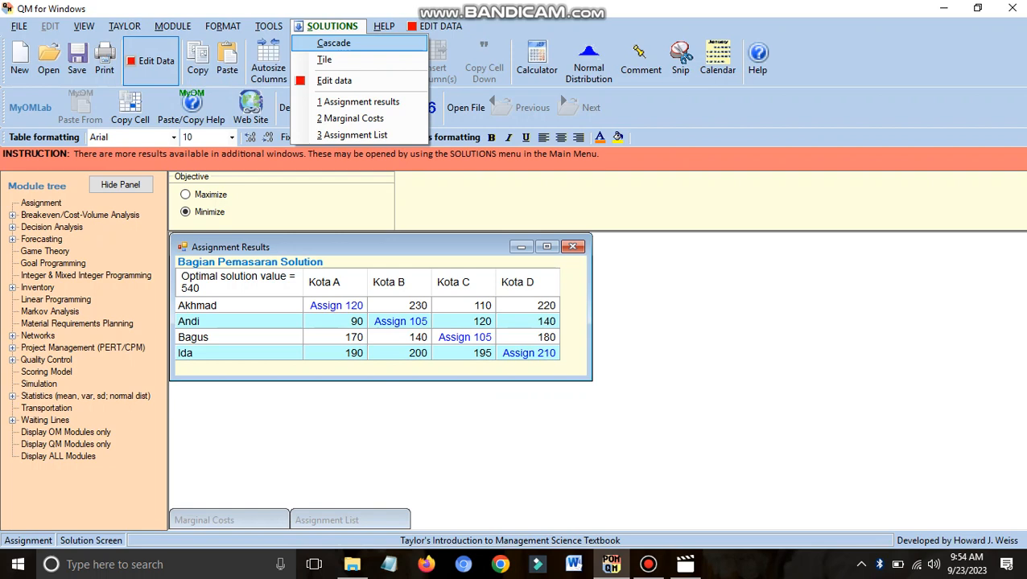
key("Escape")
key("Escape")
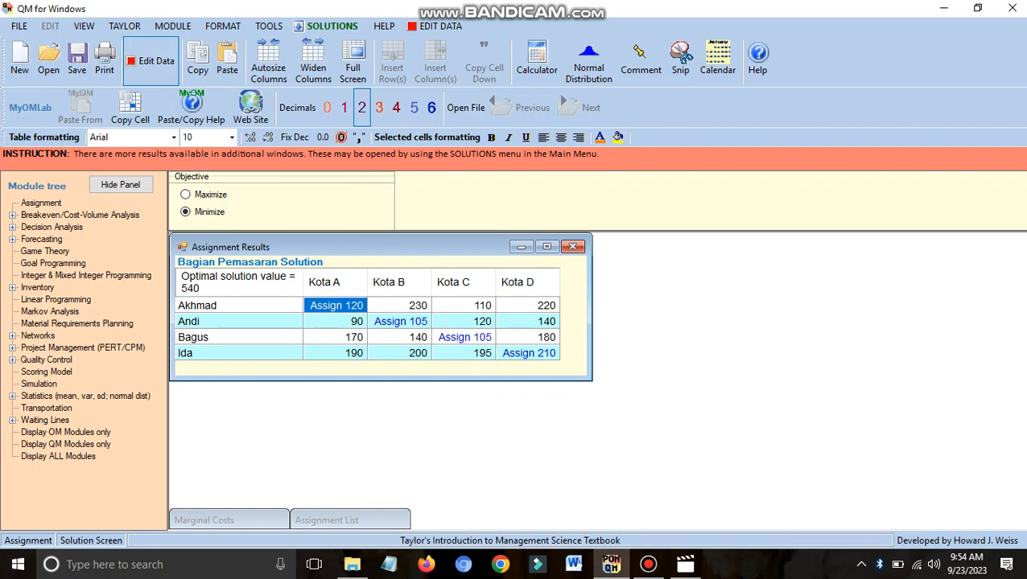
Examine the results row by row to match each employee with the assigned city.
left_click(239, 305)
left_click(335, 305)
left_click(239, 306)
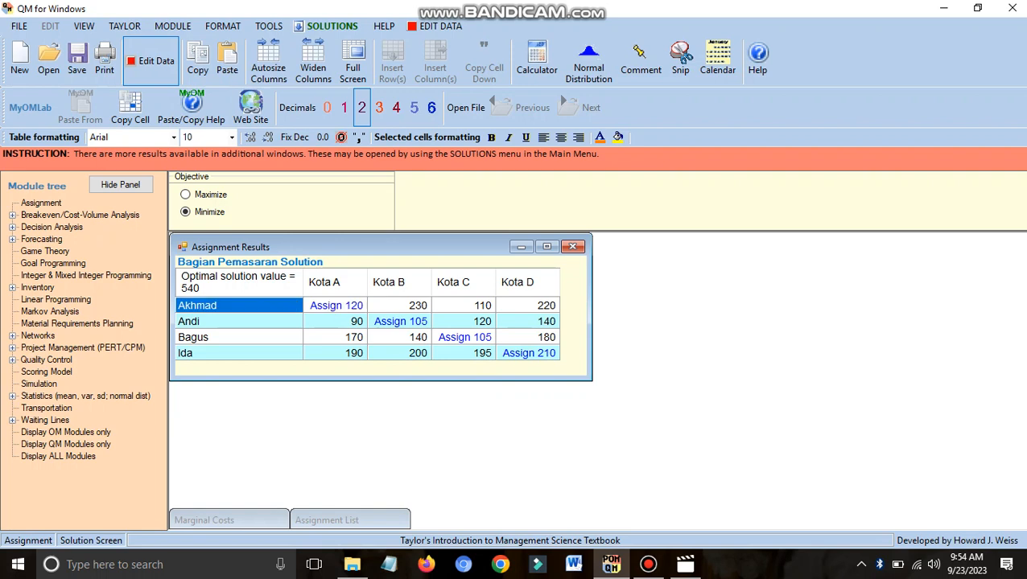
left_click(239, 322)
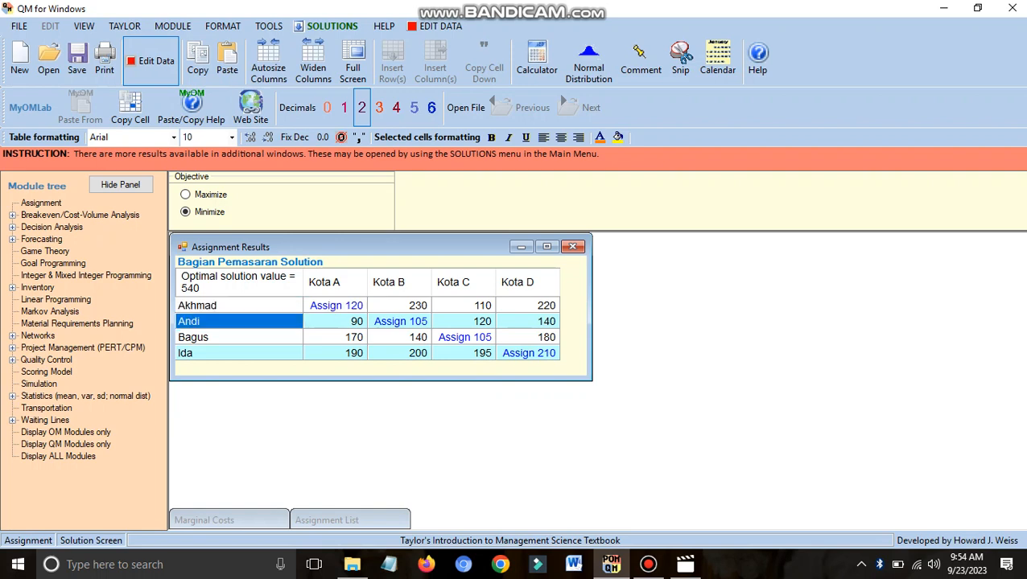
left_click(400, 322)
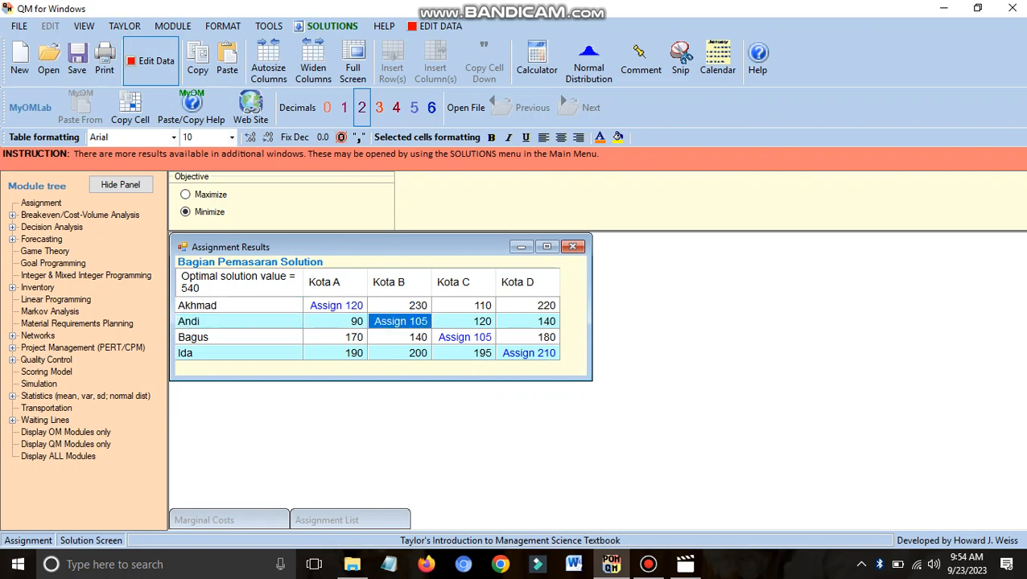
left_click(239, 338)
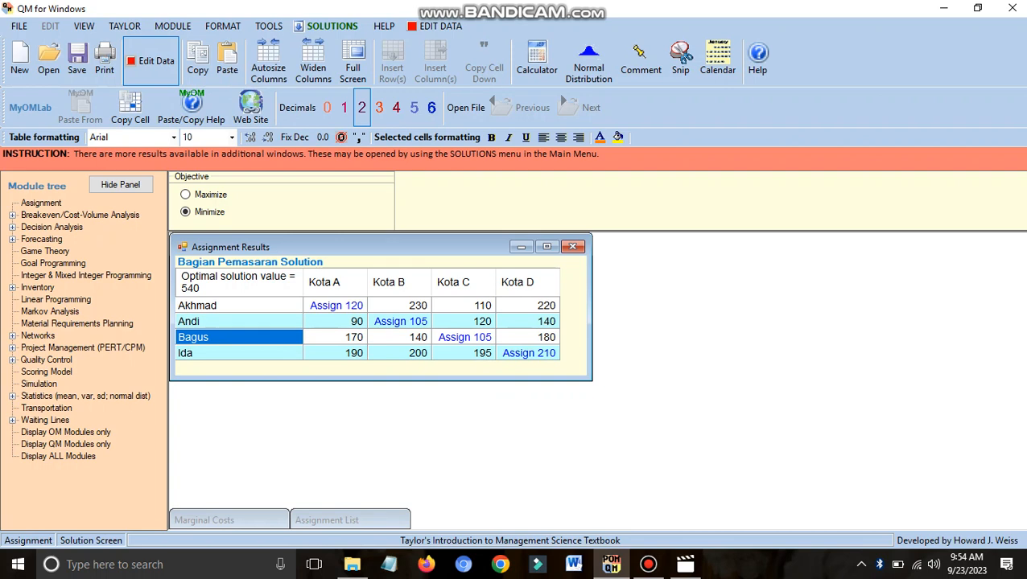
left_click(465, 338)
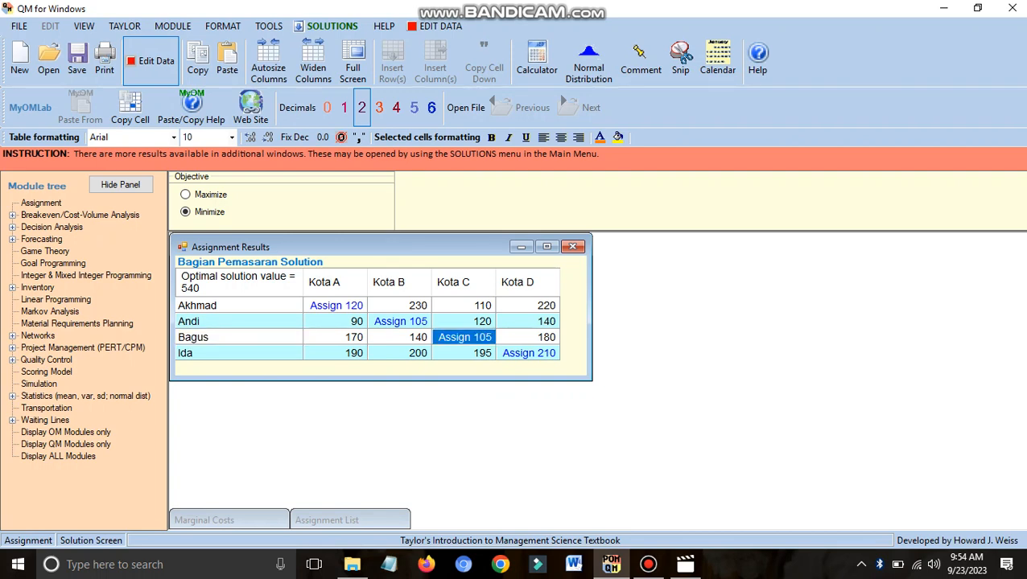
left_click(239, 353)
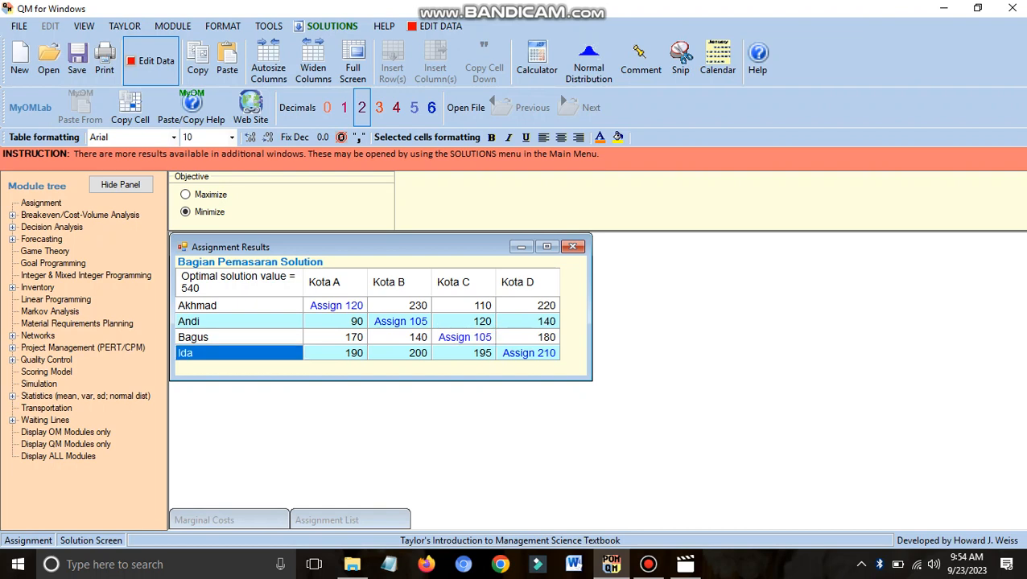
left_click(528, 353)
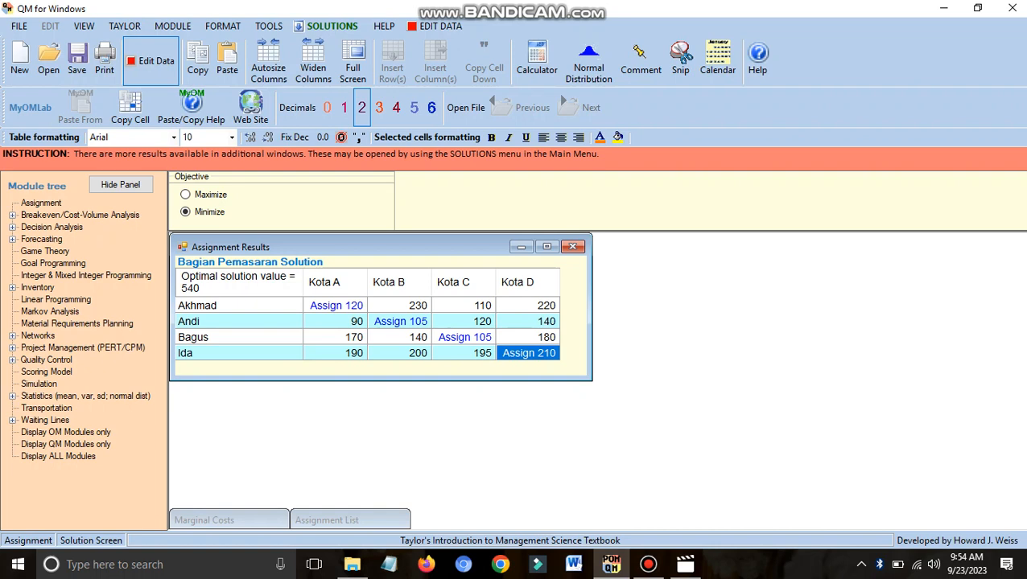
Review the costs of the four assigned cells that make up the optimal solution value.
left_click(464, 338)
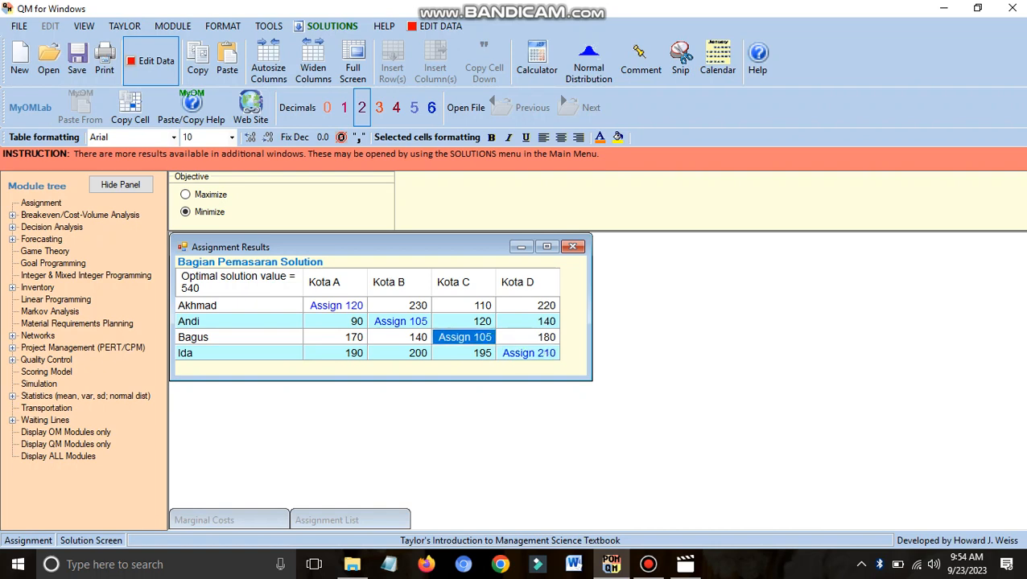
left_click(400, 321)
left_click(335, 306)
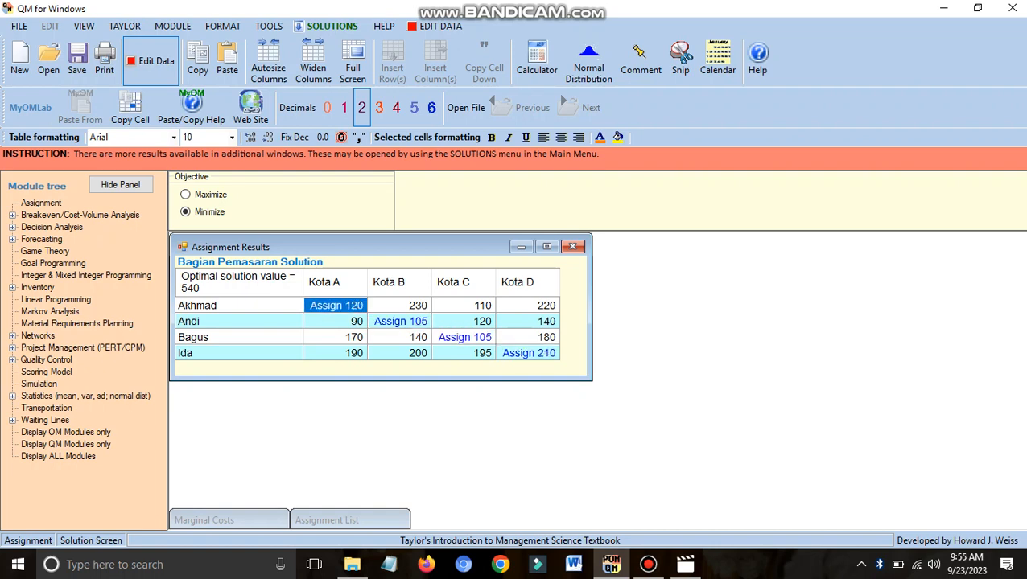
left_click(400, 322)
left_click(464, 338)
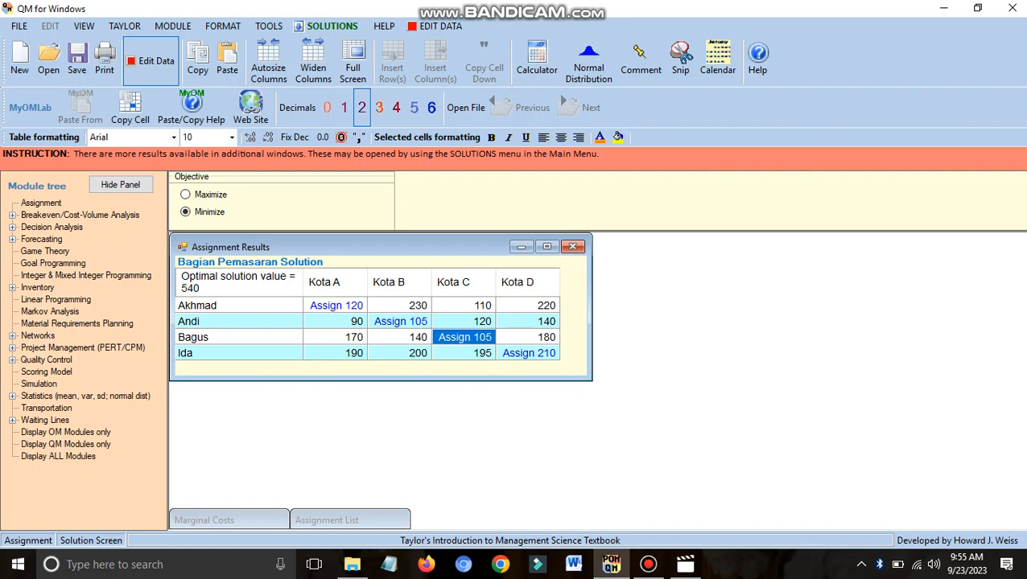
left_click(529, 354)
left_click(464, 338)
left_click(400, 322)
left_click(336, 306)
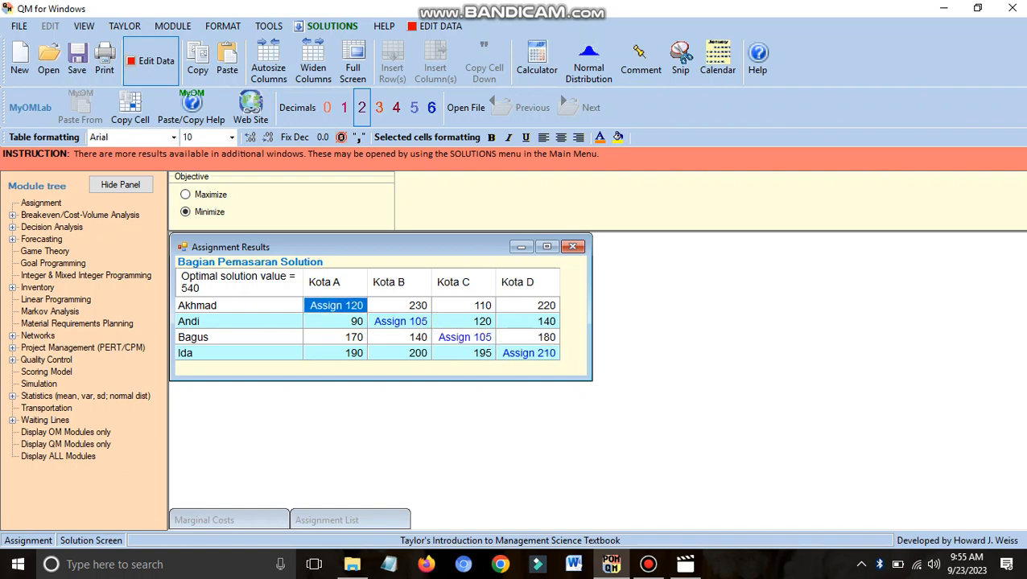
left_click(400, 322)
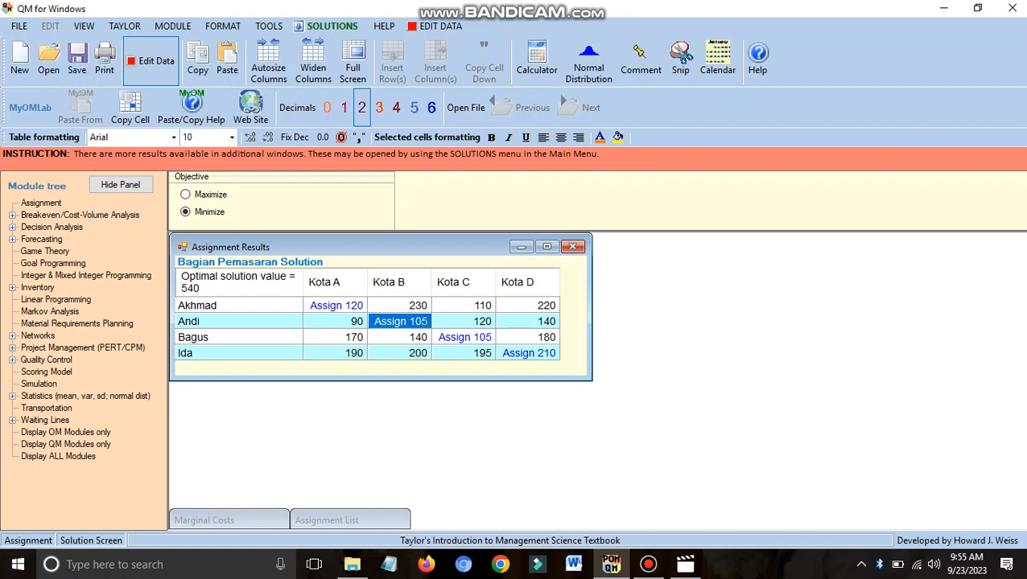
left_click(464, 338)
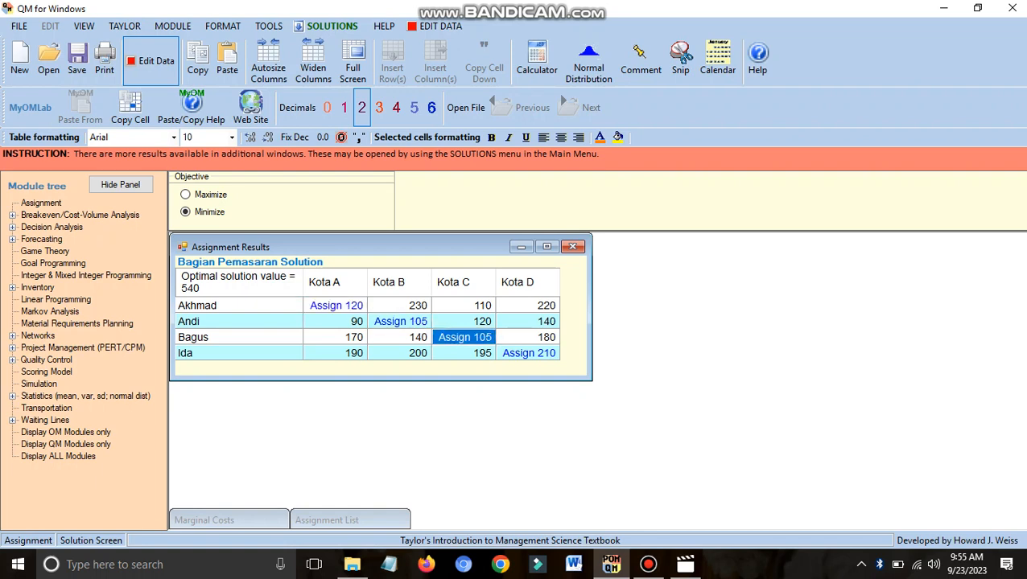
left_click(528, 353)
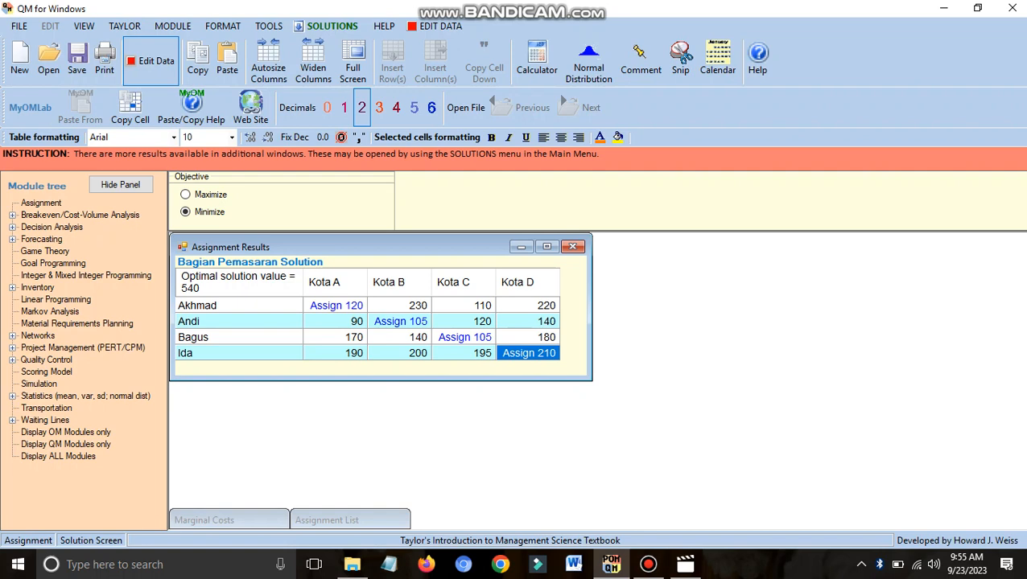
left_click(335, 305)
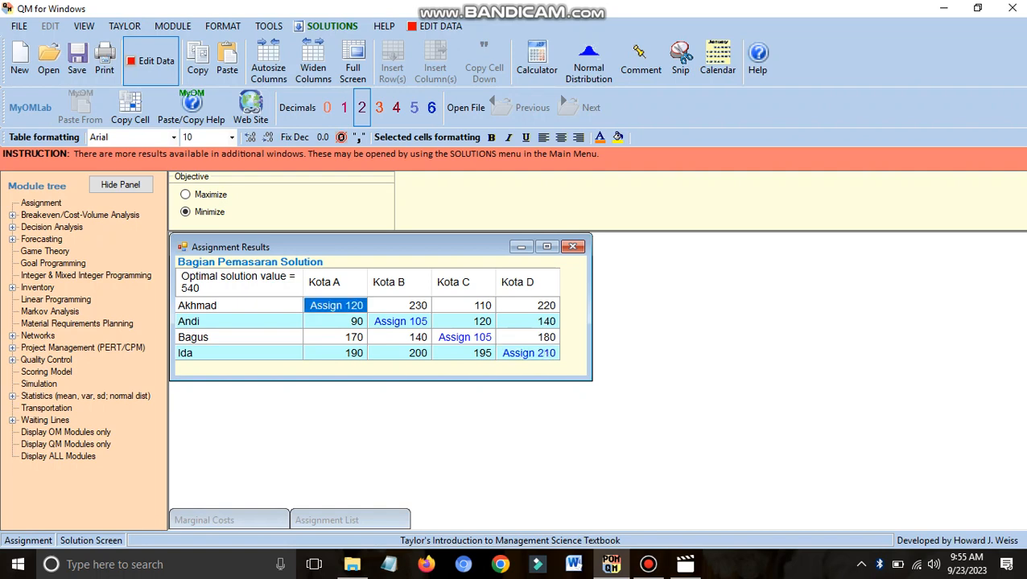
left_click(400, 322)
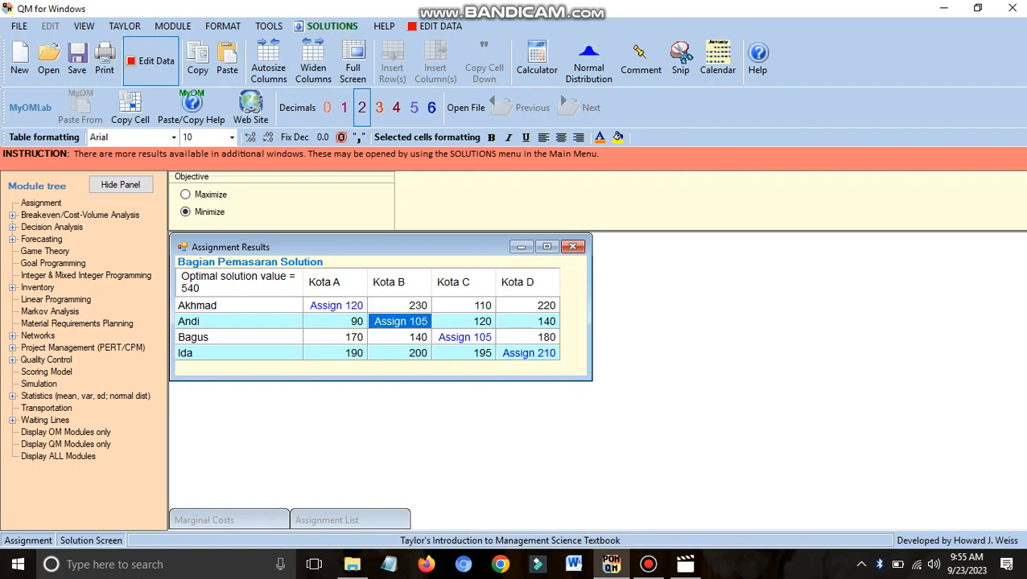
Check the assigned cells for Kota C and Kota D, and open the Assignment List beside the Assignment Results table.
left_click(464, 338)
left_click(529, 354)
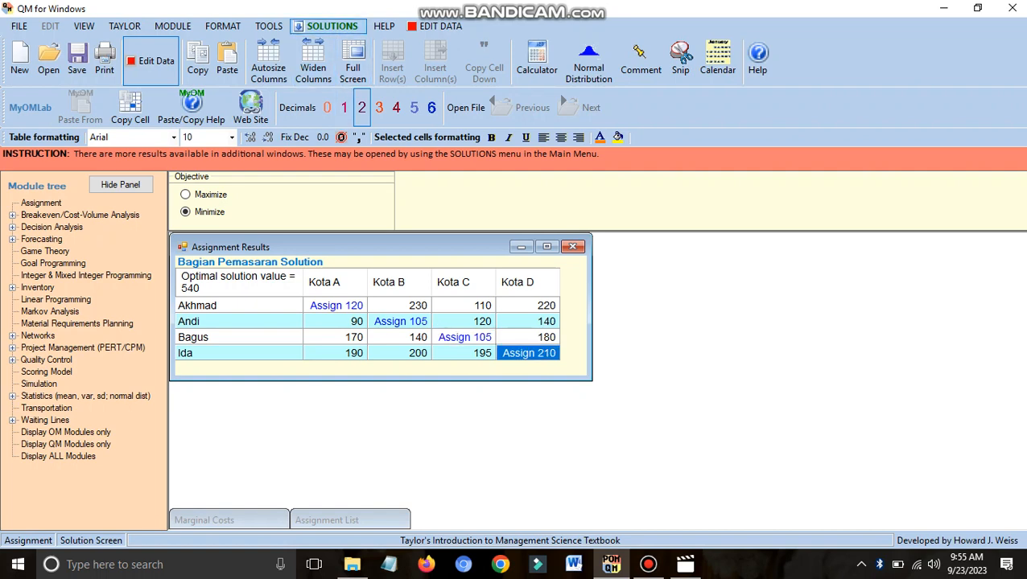
left_click(329, 25)
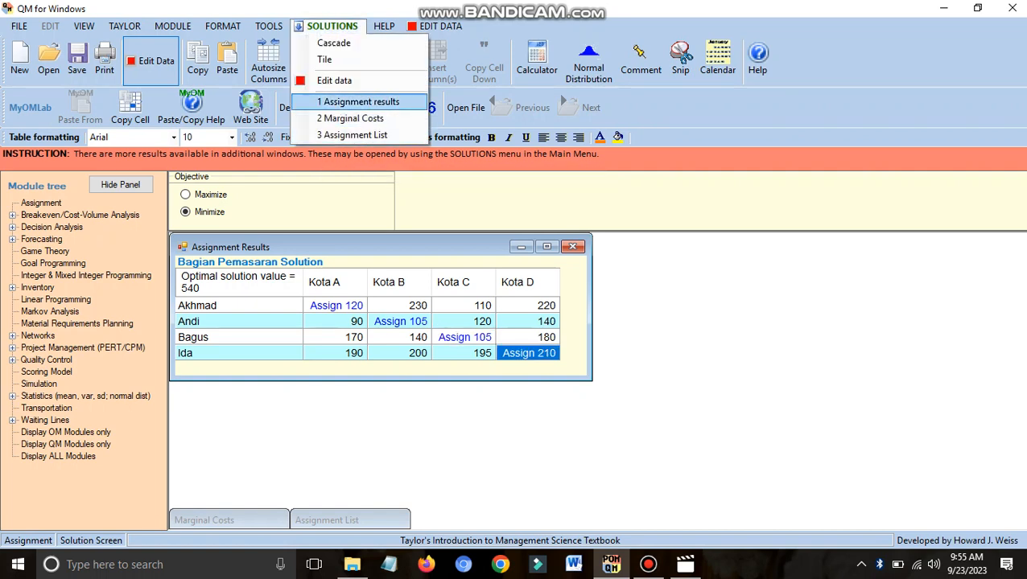
left_click(351, 135)
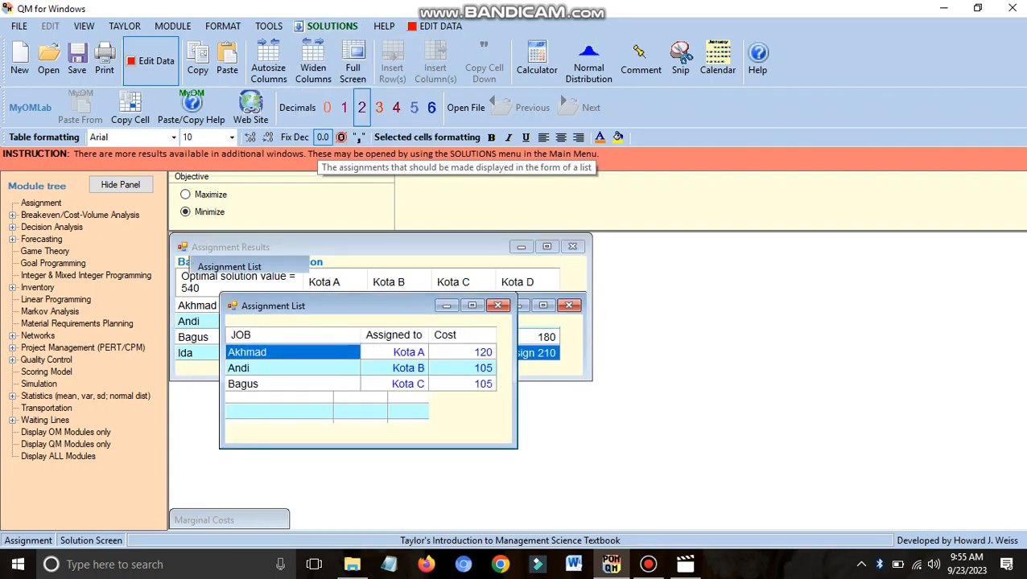
left_click_drag(362, 306, 484, 316)
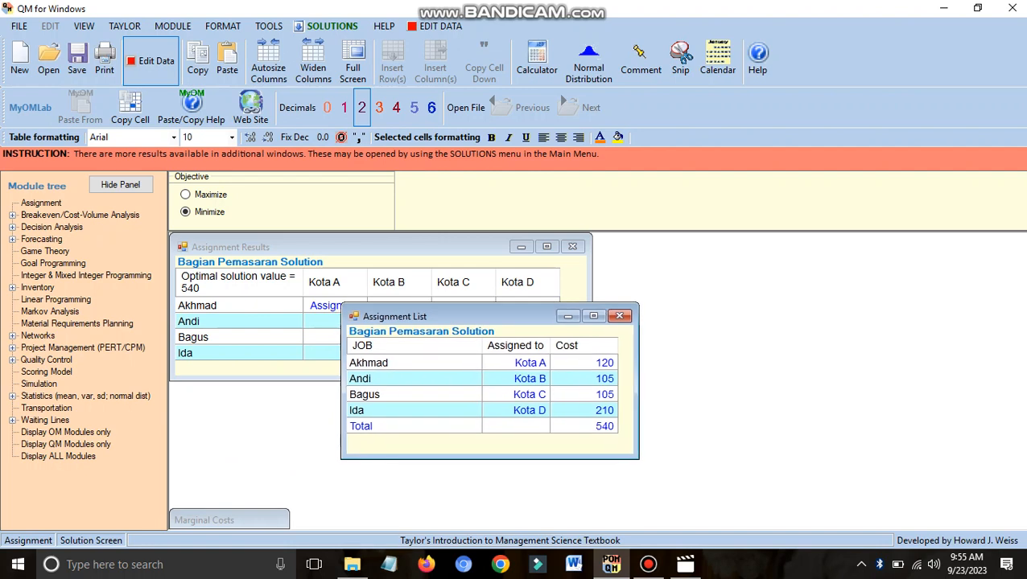
left_click_drag(484, 317, 737, 246)
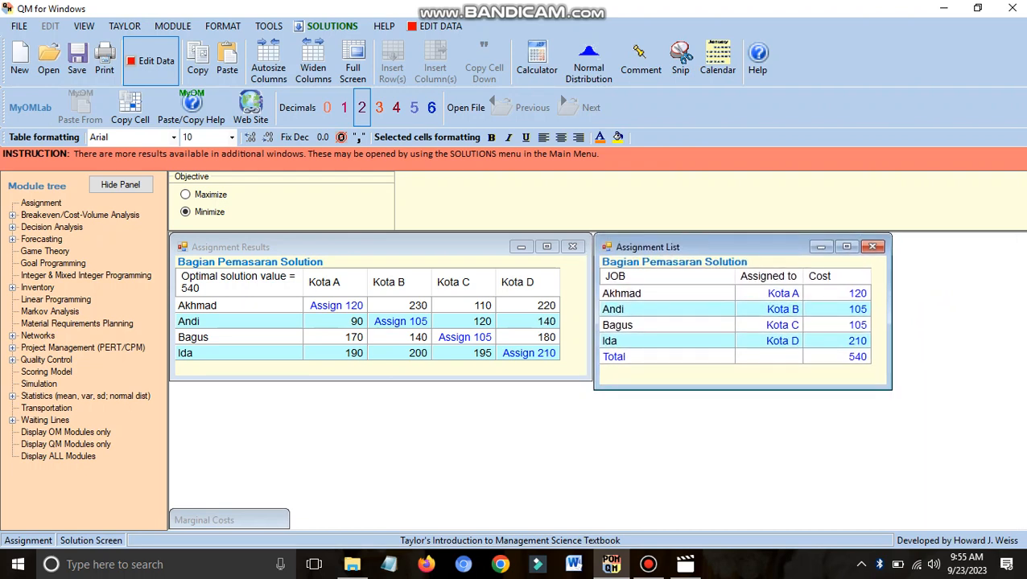
Compare the employees' cities and costs in the Assignment List with the Assignment Results, including the total cost.
left_click(667, 294)
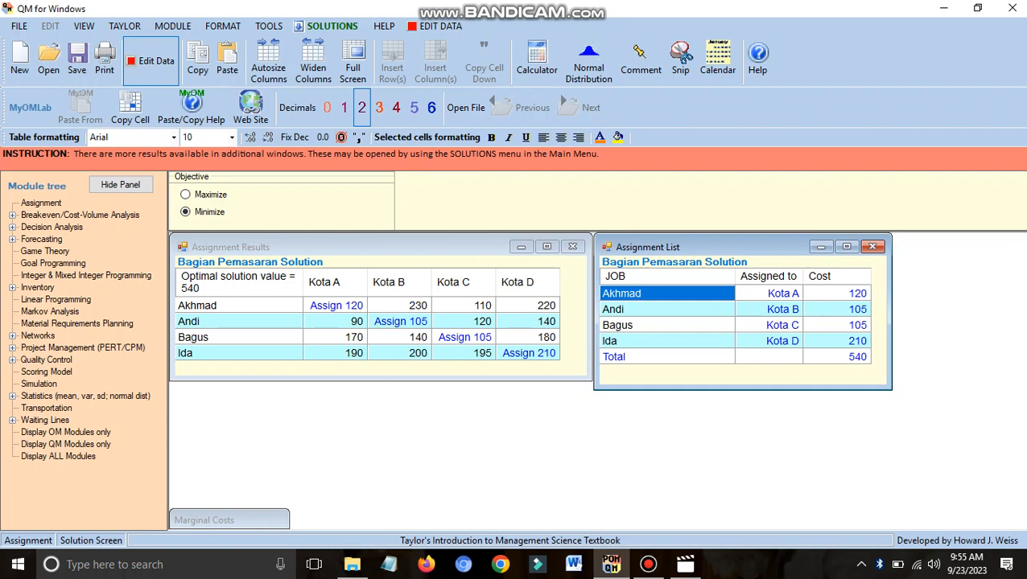
left_click(837, 341)
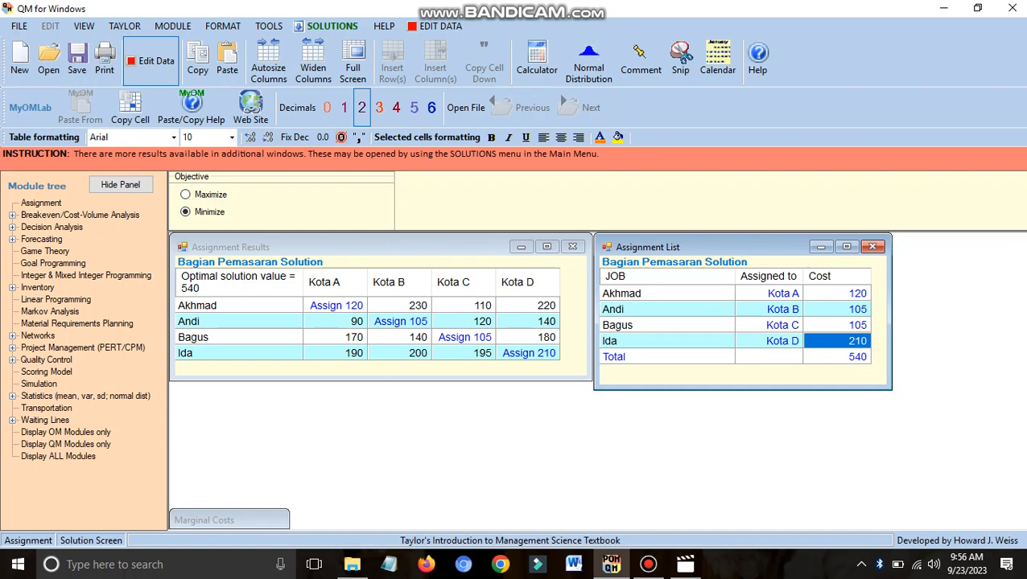
left_click(836, 325)
left_click(528, 337)
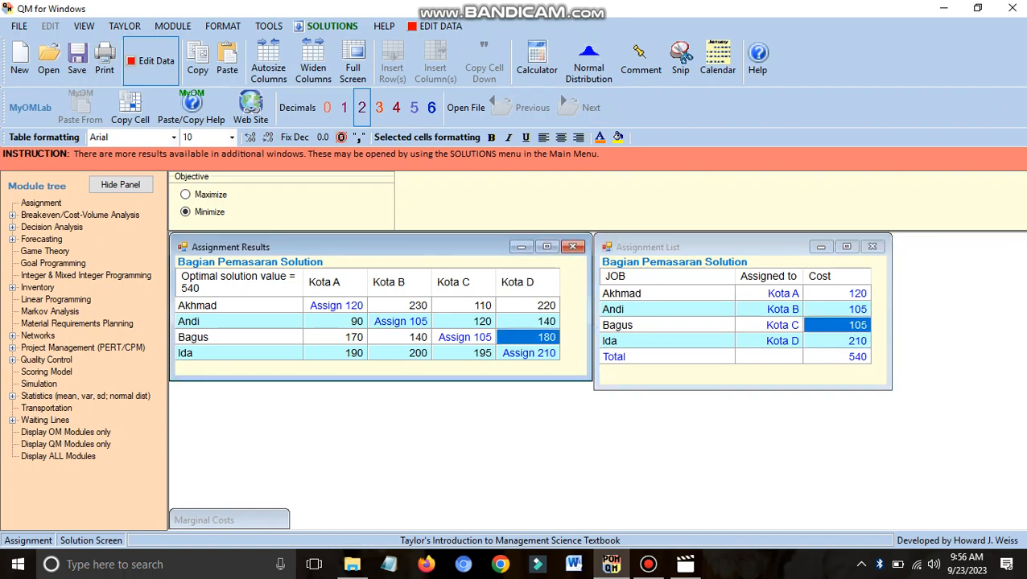
left_click(667, 357)
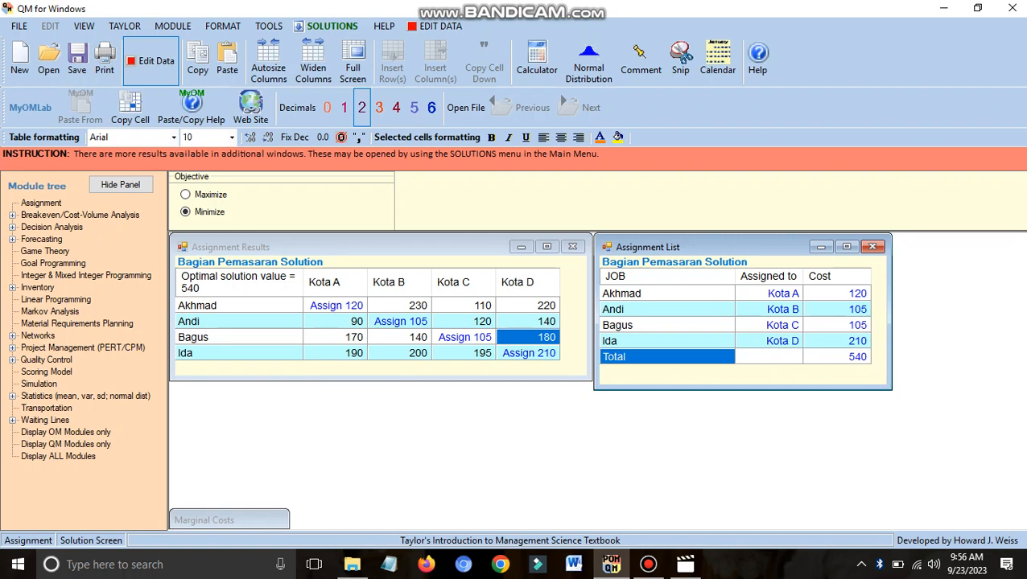
left_click(836, 357)
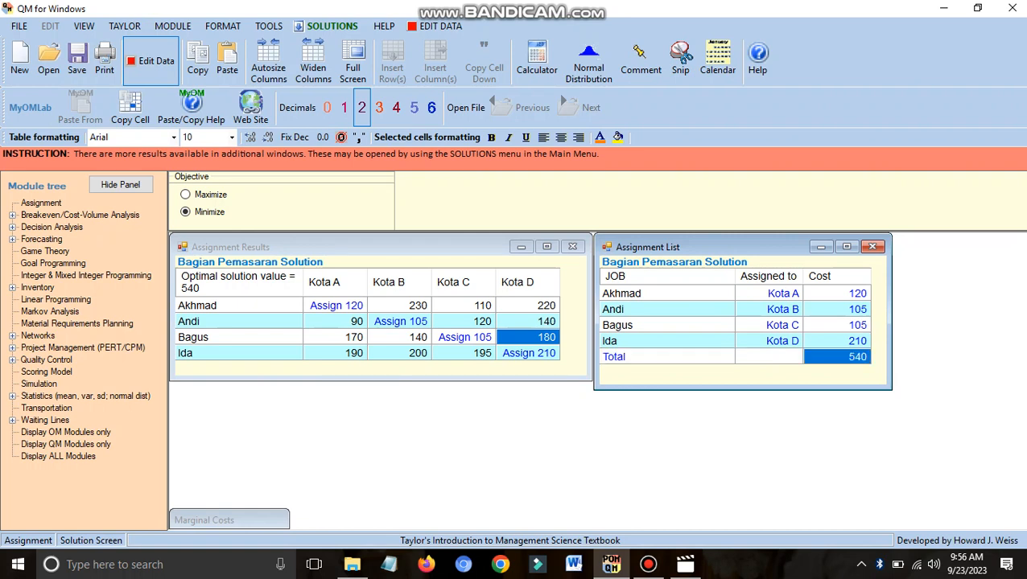
left_click(527, 338)
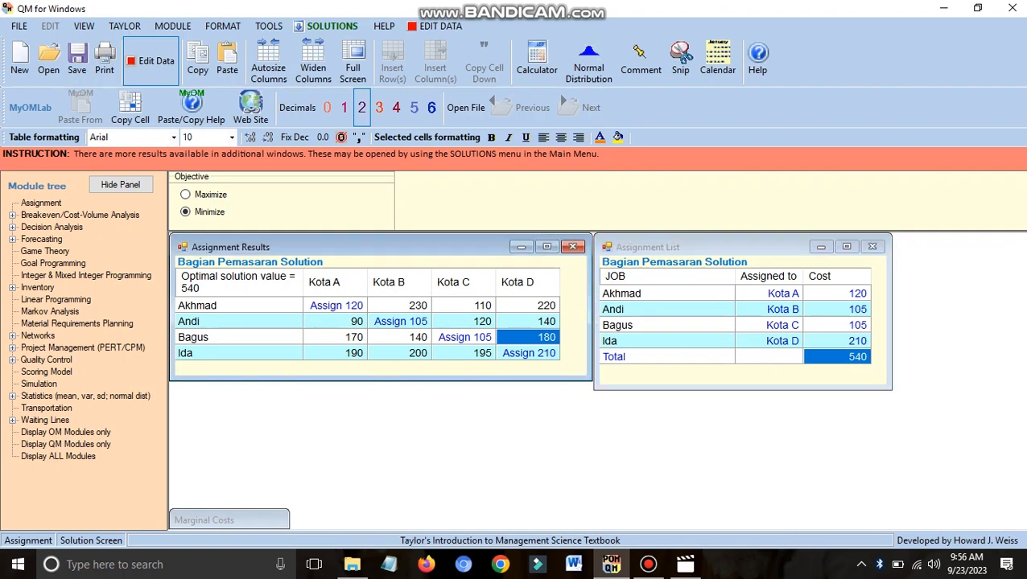
Open the Marginal Costs table and arrange it below the Assignment Results, with the Assignment List beside the results.
left_click(331, 26)
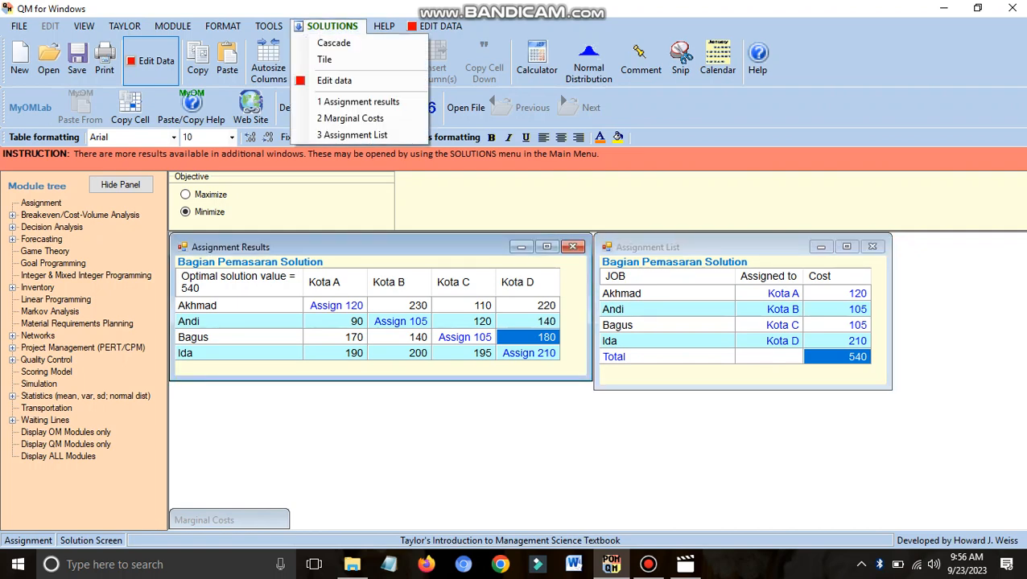
left_click(350, 118)
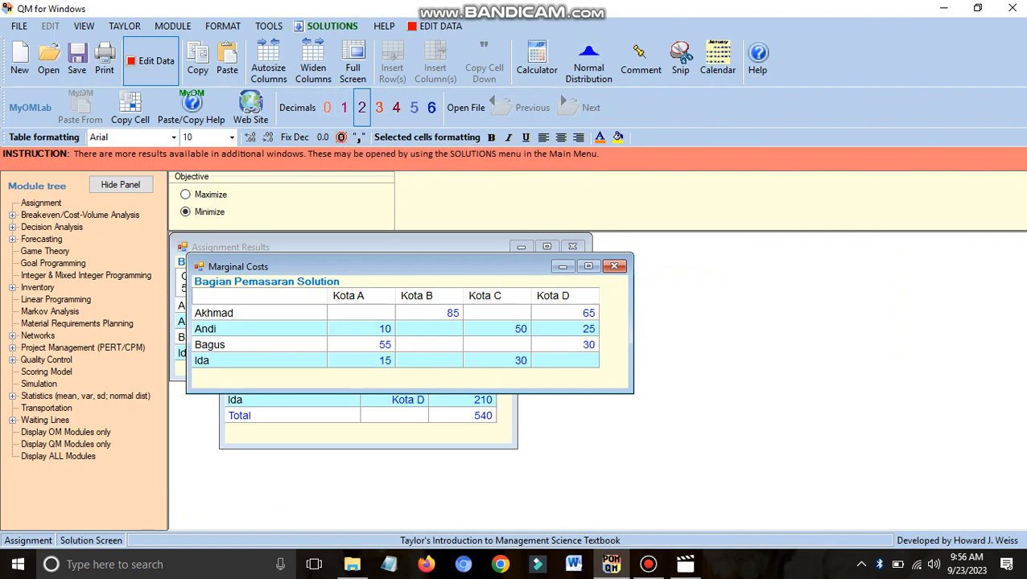
left_click_drag(322, 266, 564, 312)
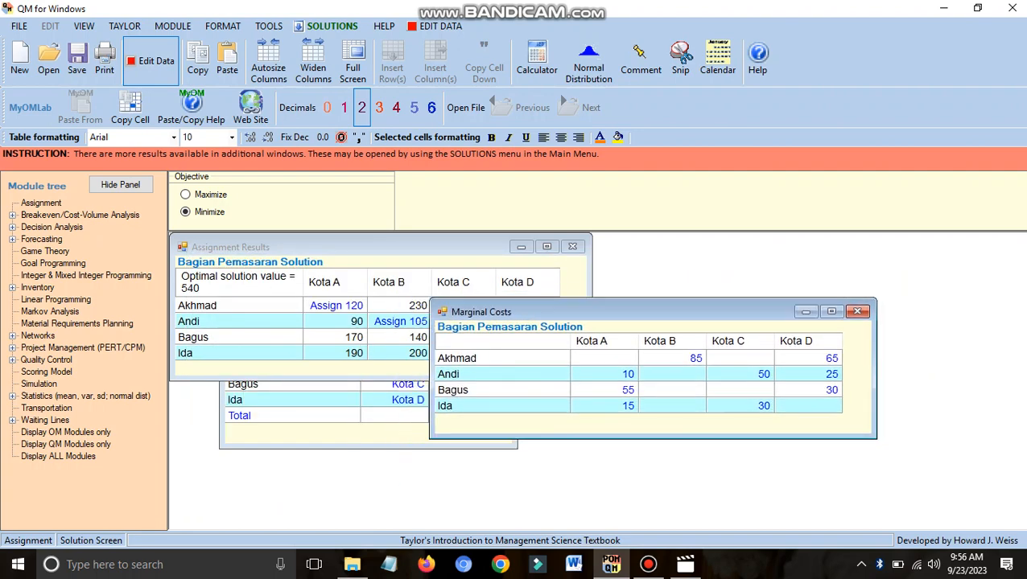
left_click(265, 415)
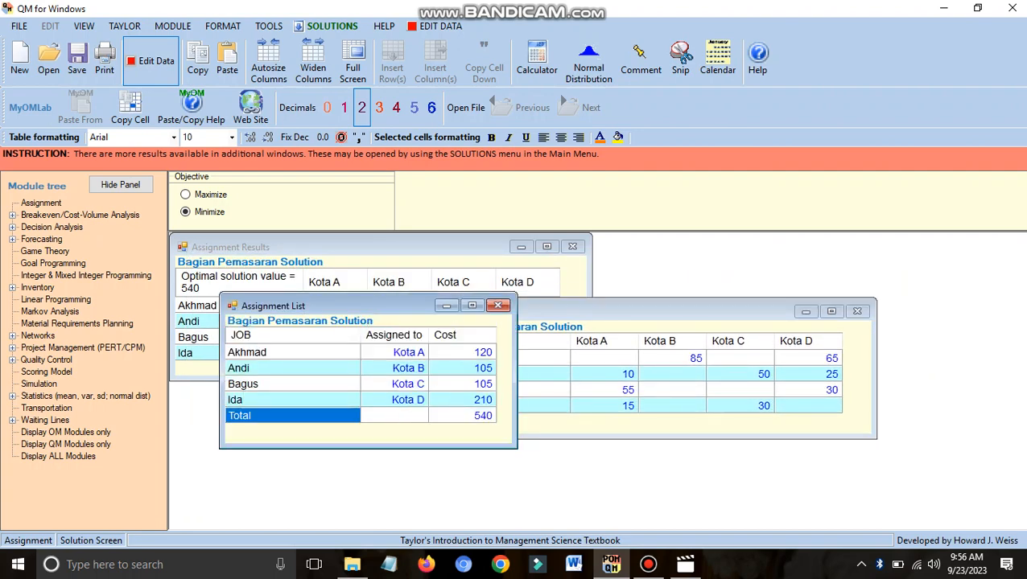
left_click(644, 311)
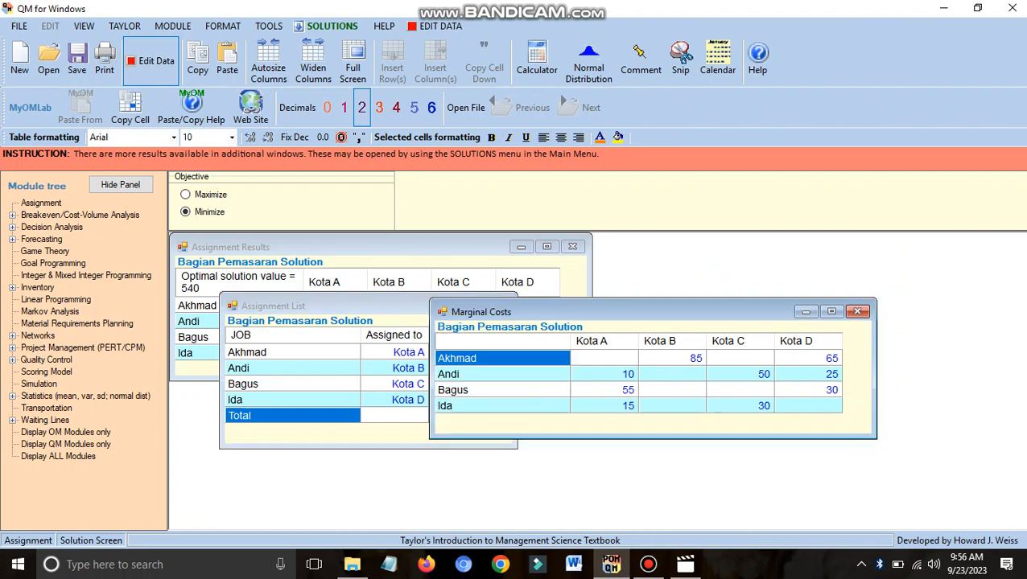
left_click_drag(322, 306, 697, 247)
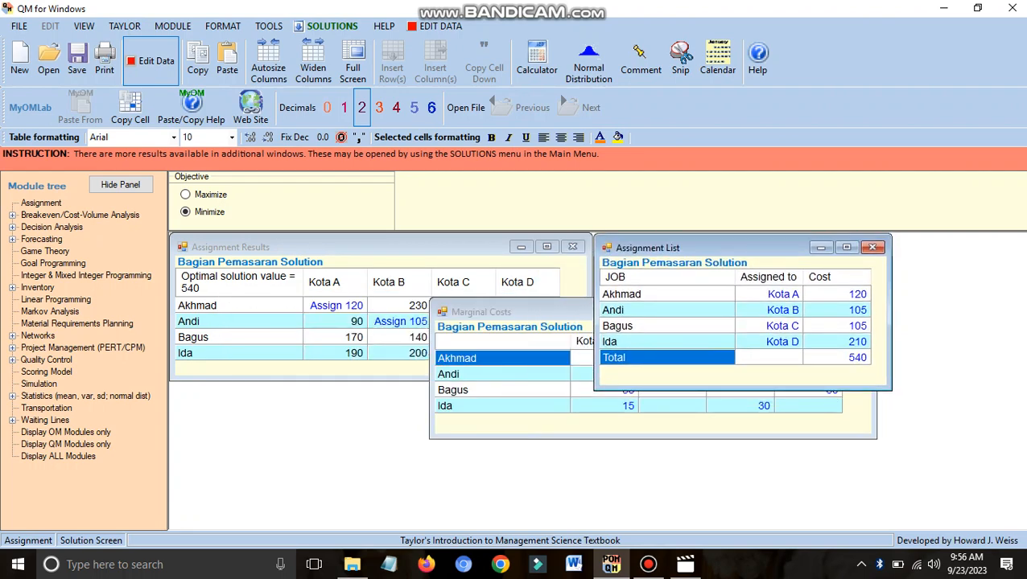
left_click_drag(482, 311, 236, 395)
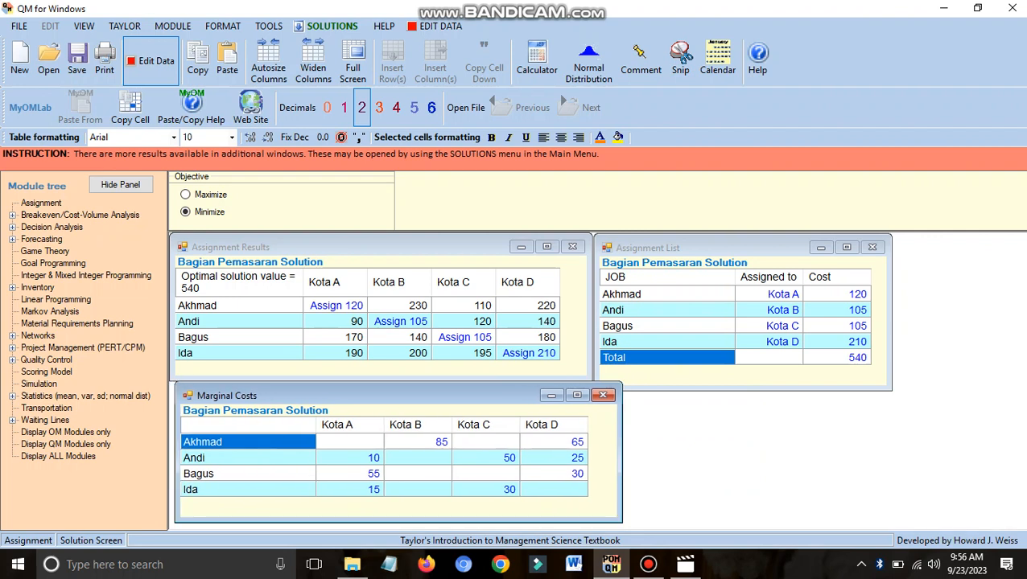
Examine the Marginal Costs table row by row, relating its filled and empty cells to the assigned cities in the results.
left_click(419, 442)
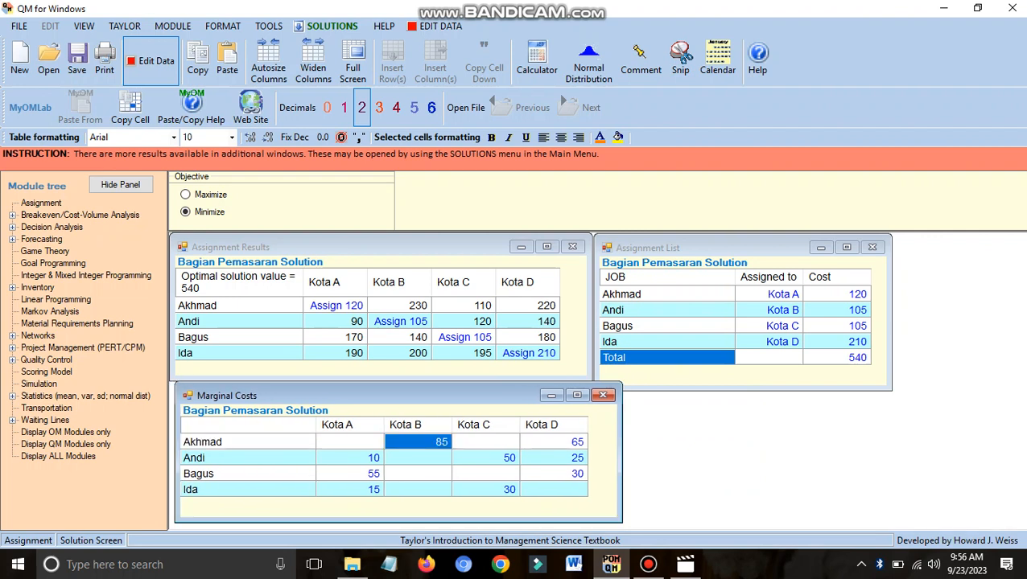
left_click(554, 442)
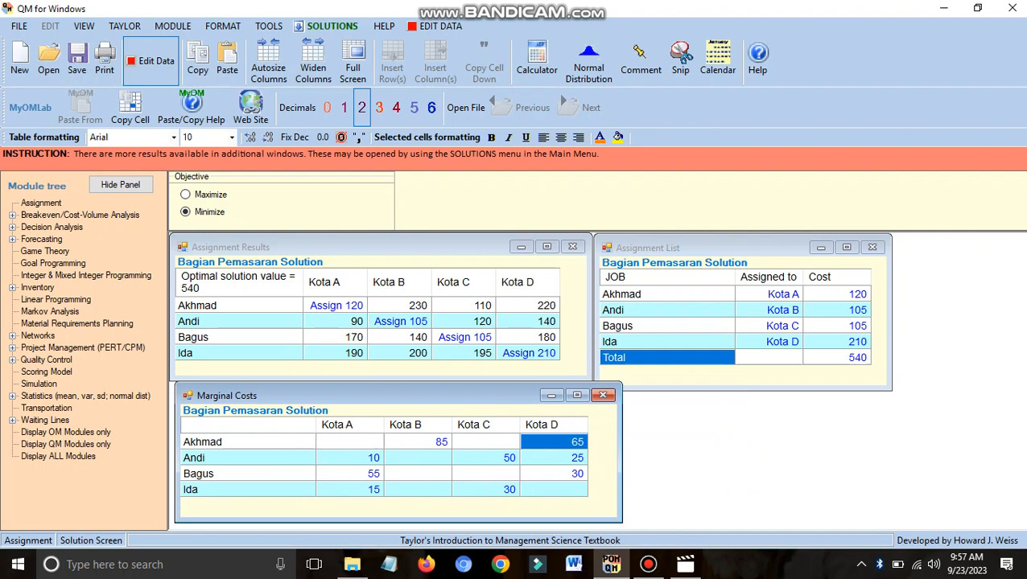
left_click(418, 442)
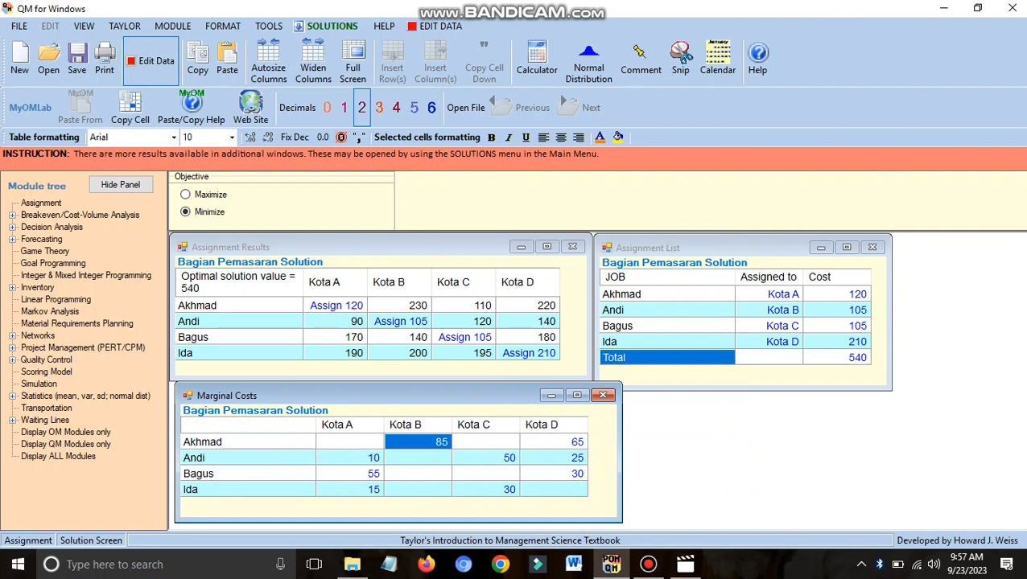
left_click(554, 442)
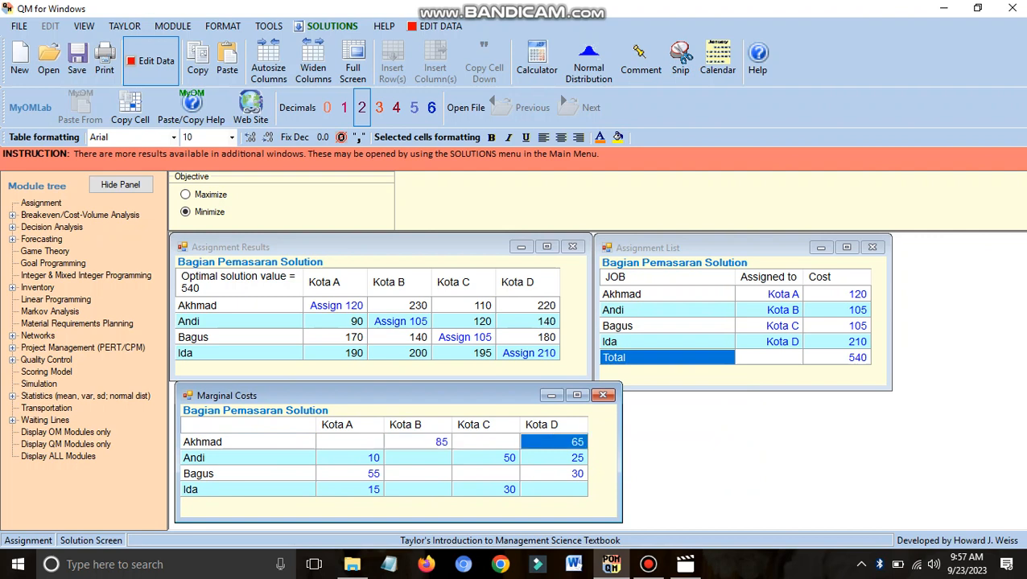
left_click(553, 457)
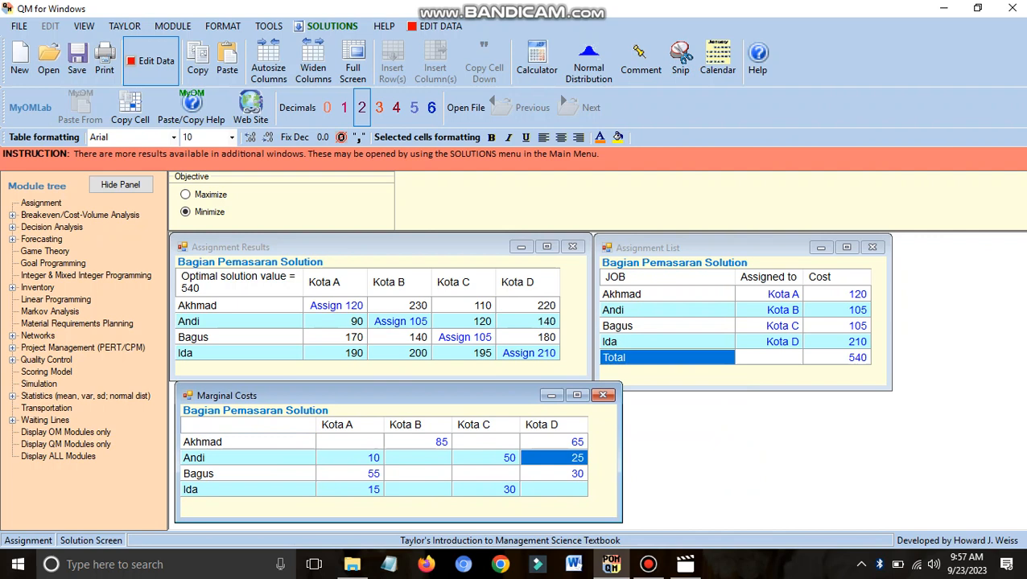
left_click(529, 353)
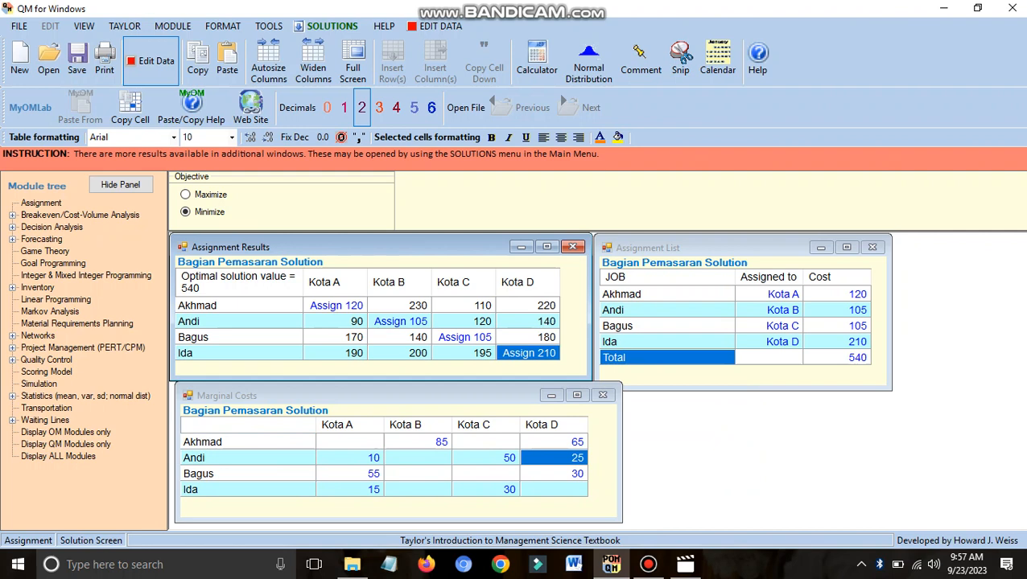
left_click(486, 474)
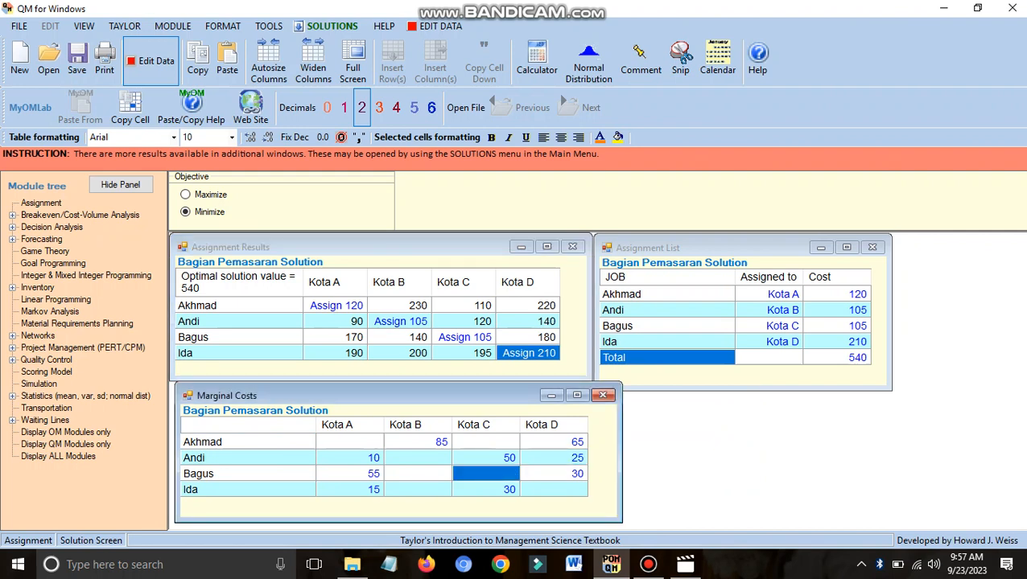
left_click(553, 490)
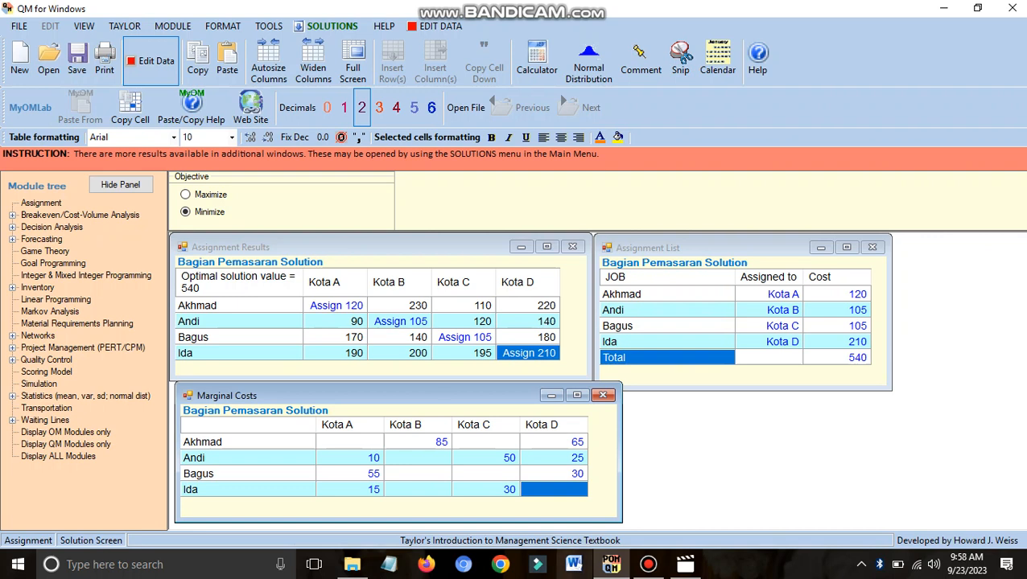
left_click(648, 564)
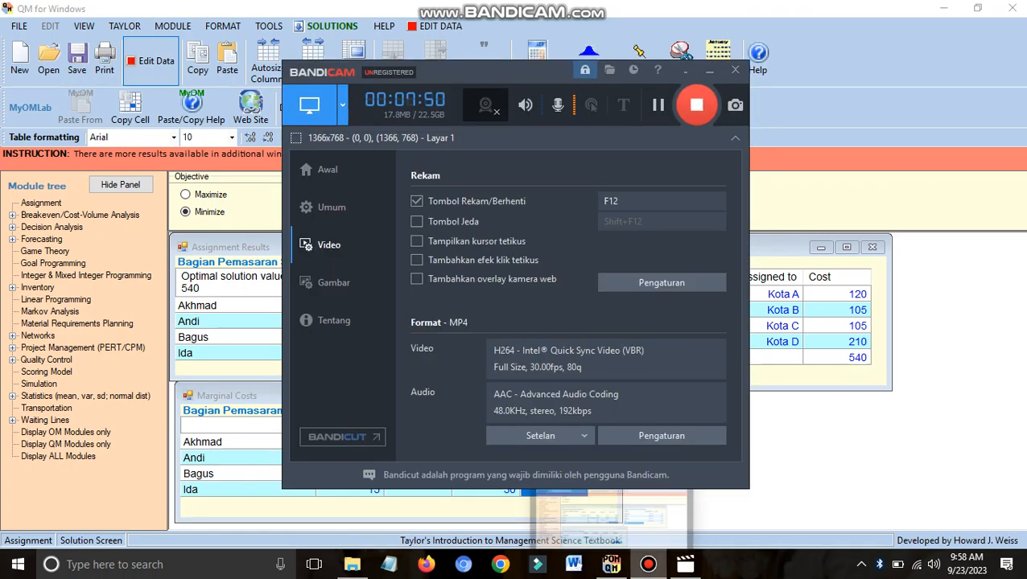